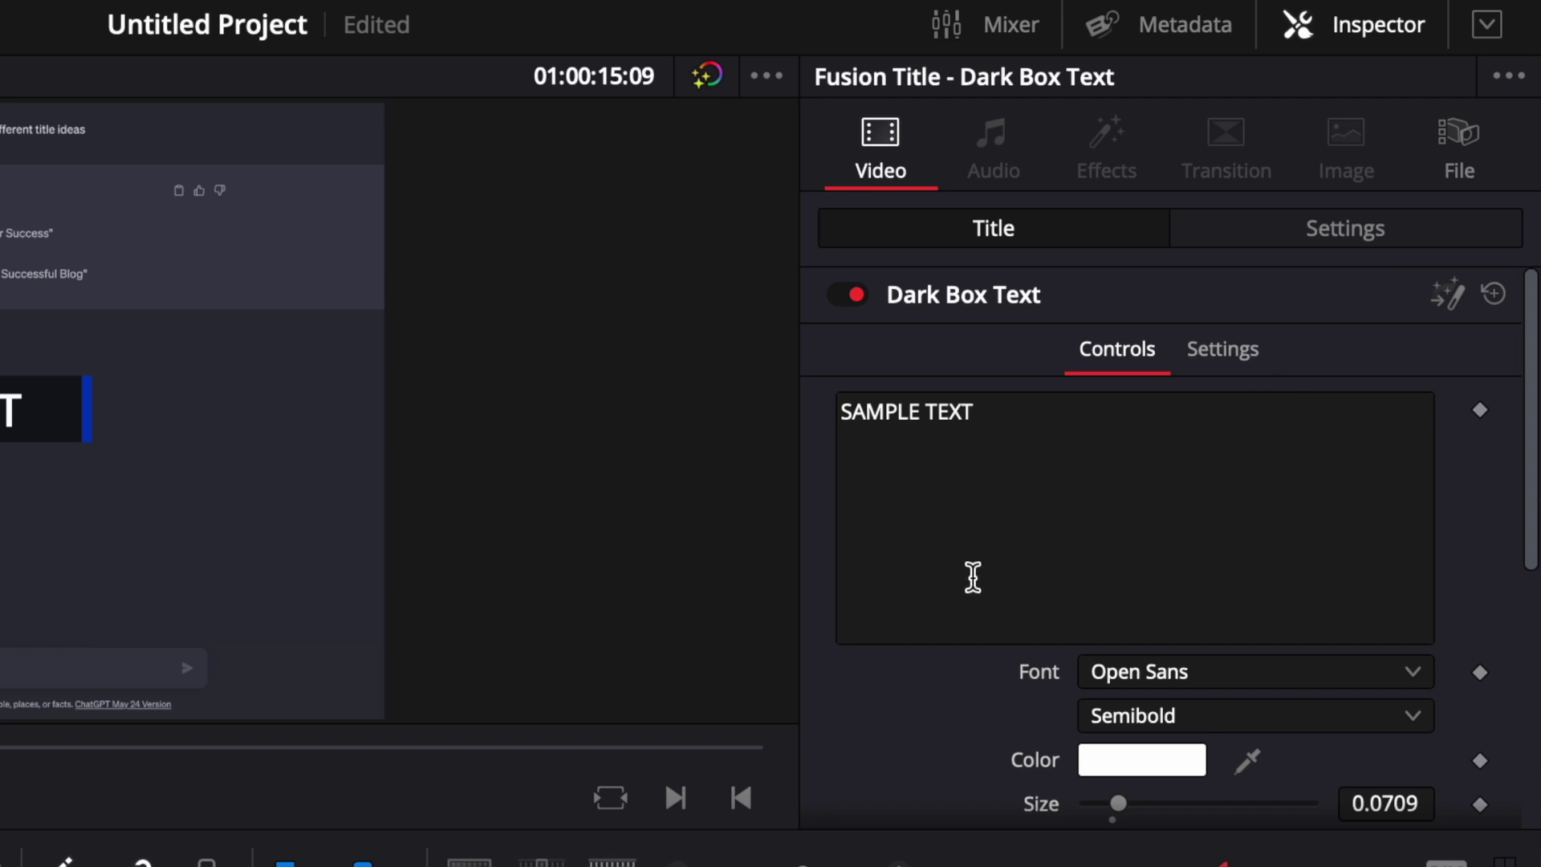
Nudge the Basic Title text slightly down and to the right in the viewer.
scroll(973, 577, "down", 5)
scroll(973, 576, "up", 5)
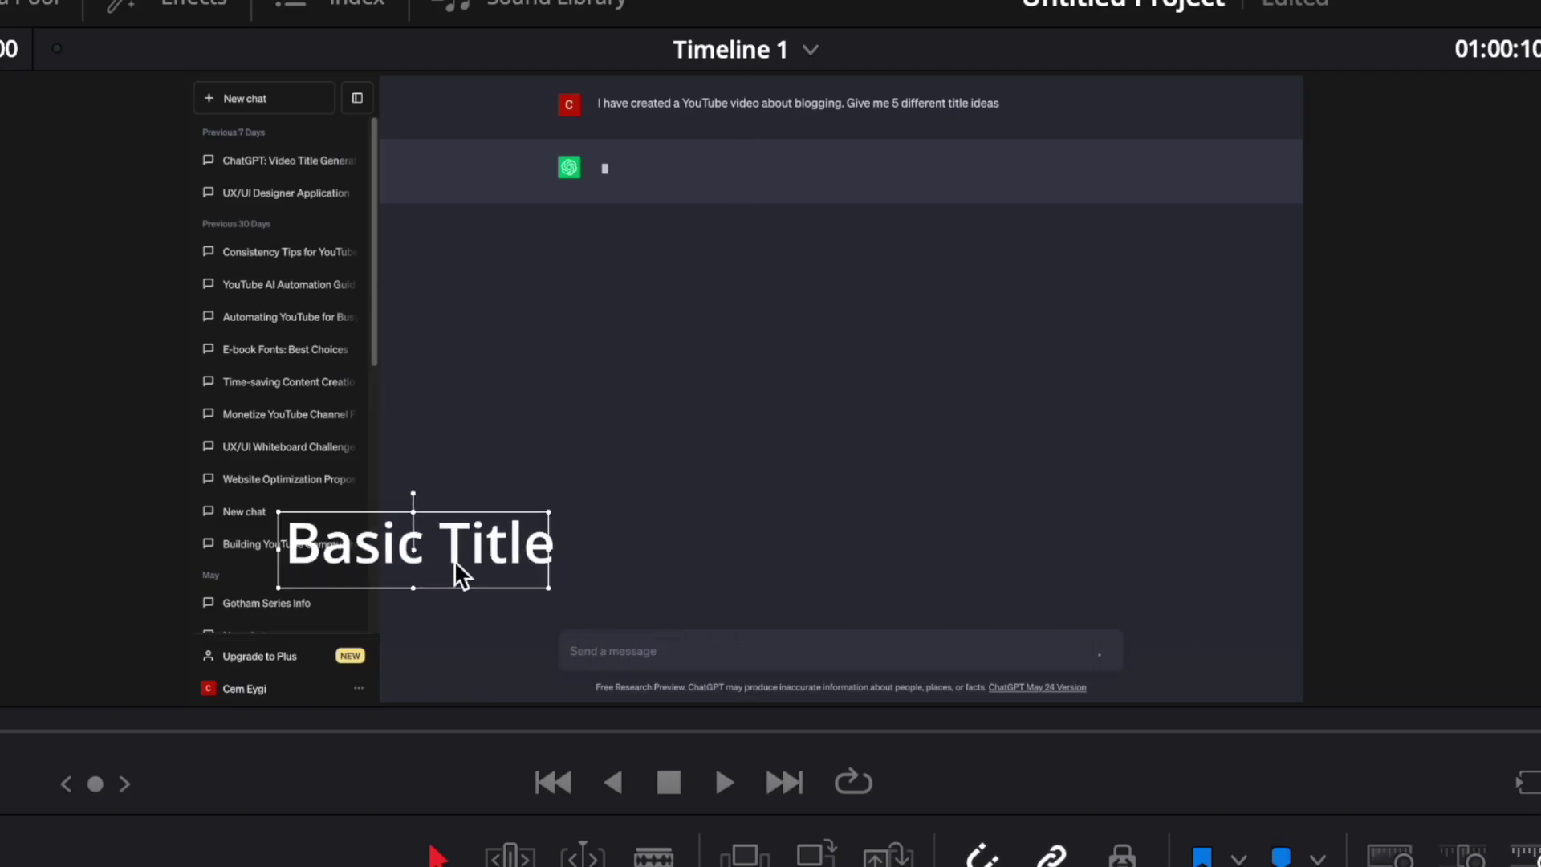
left_click_drag(455, 561, 519, 572)
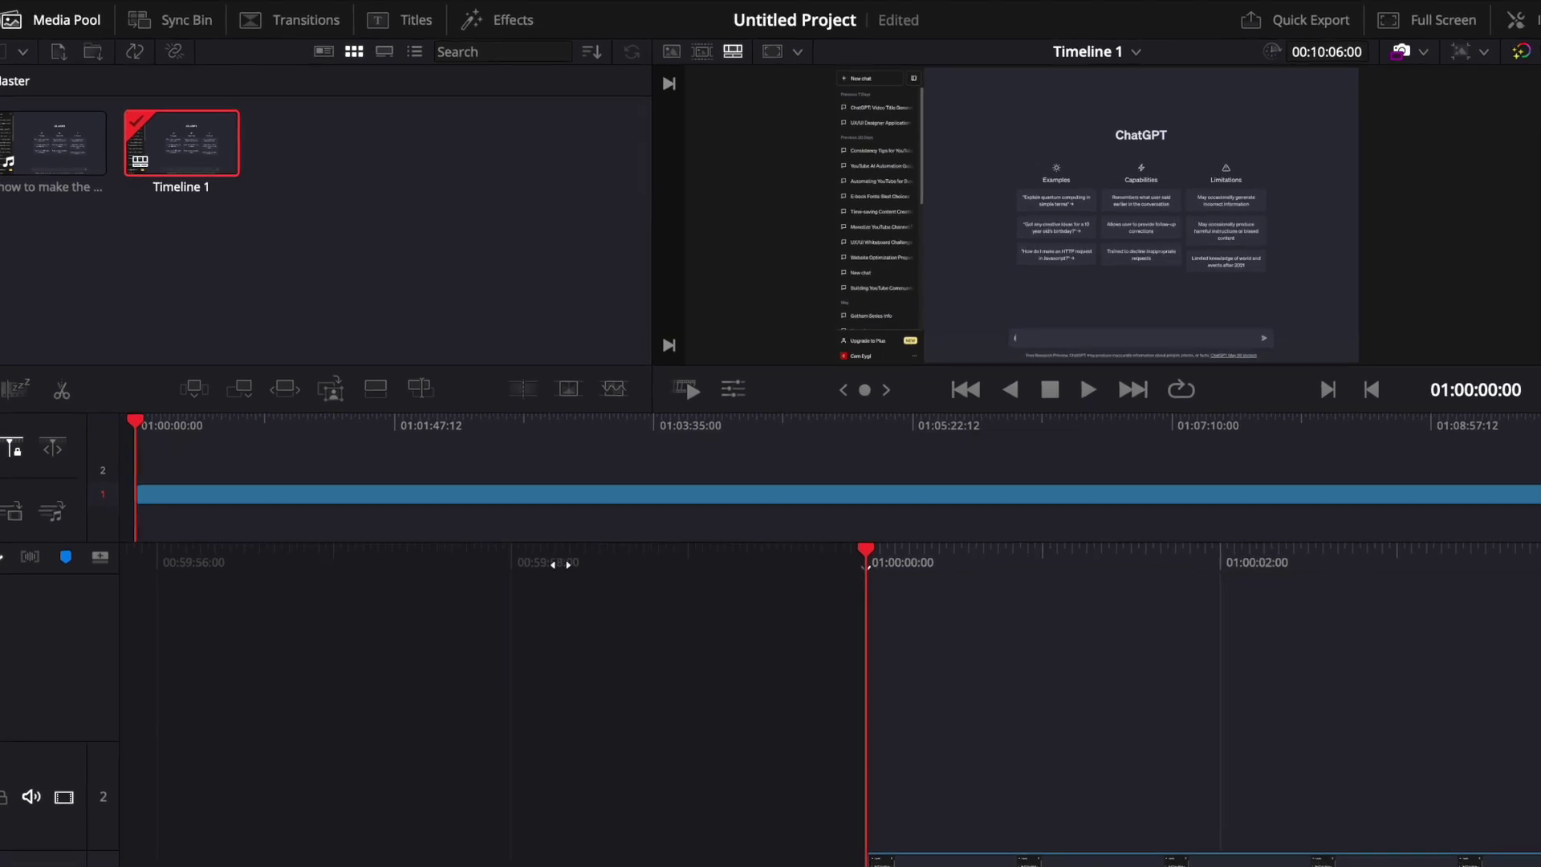
Bring up the Titles library and scroll through the available titles.
left_click(440, 28)
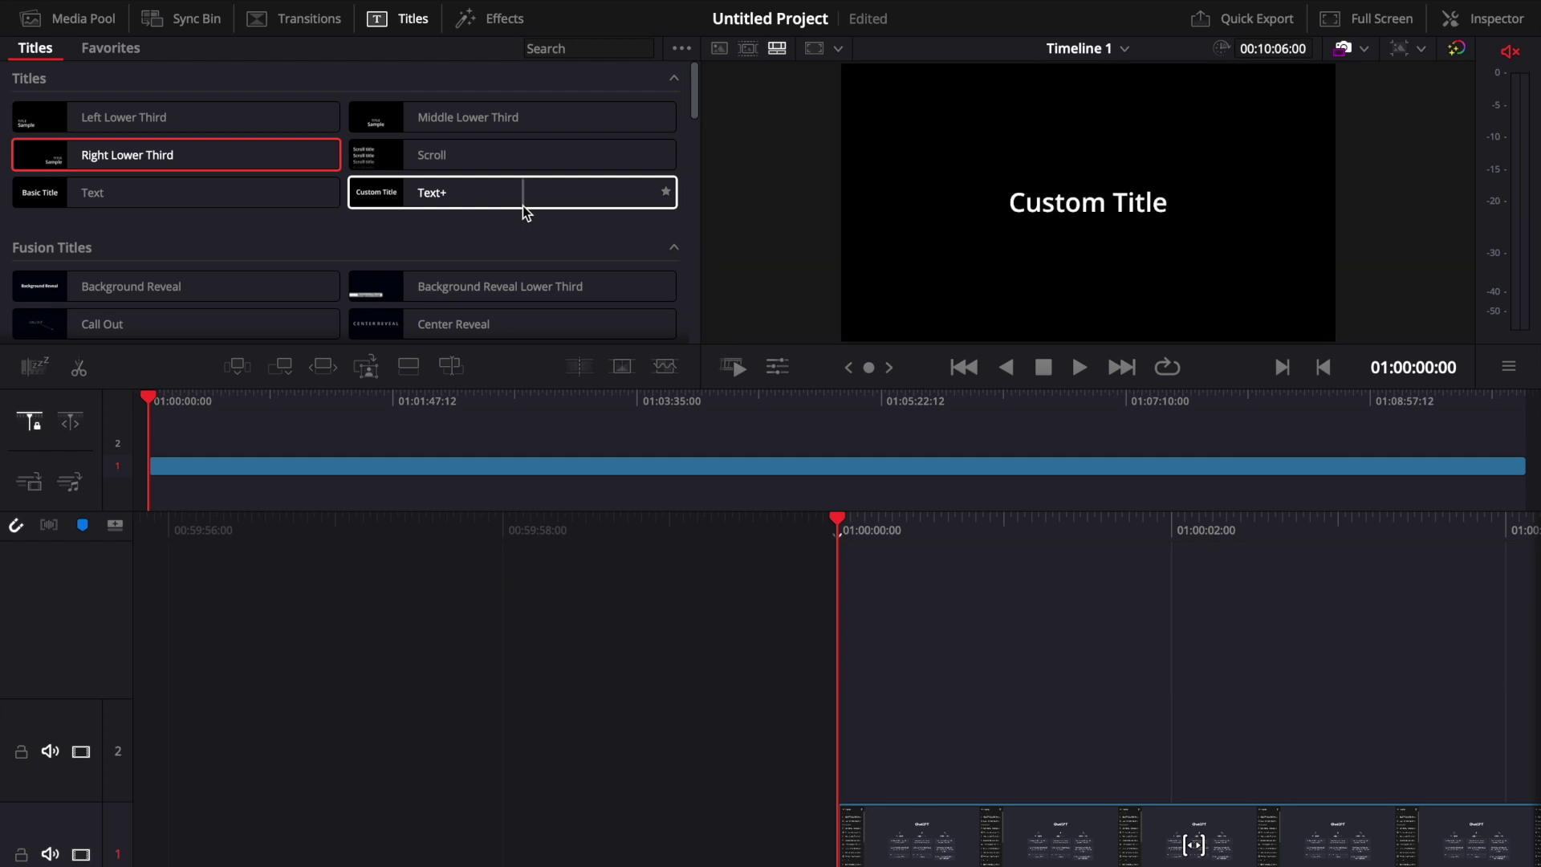
scroll(524, 214, "down", 10)
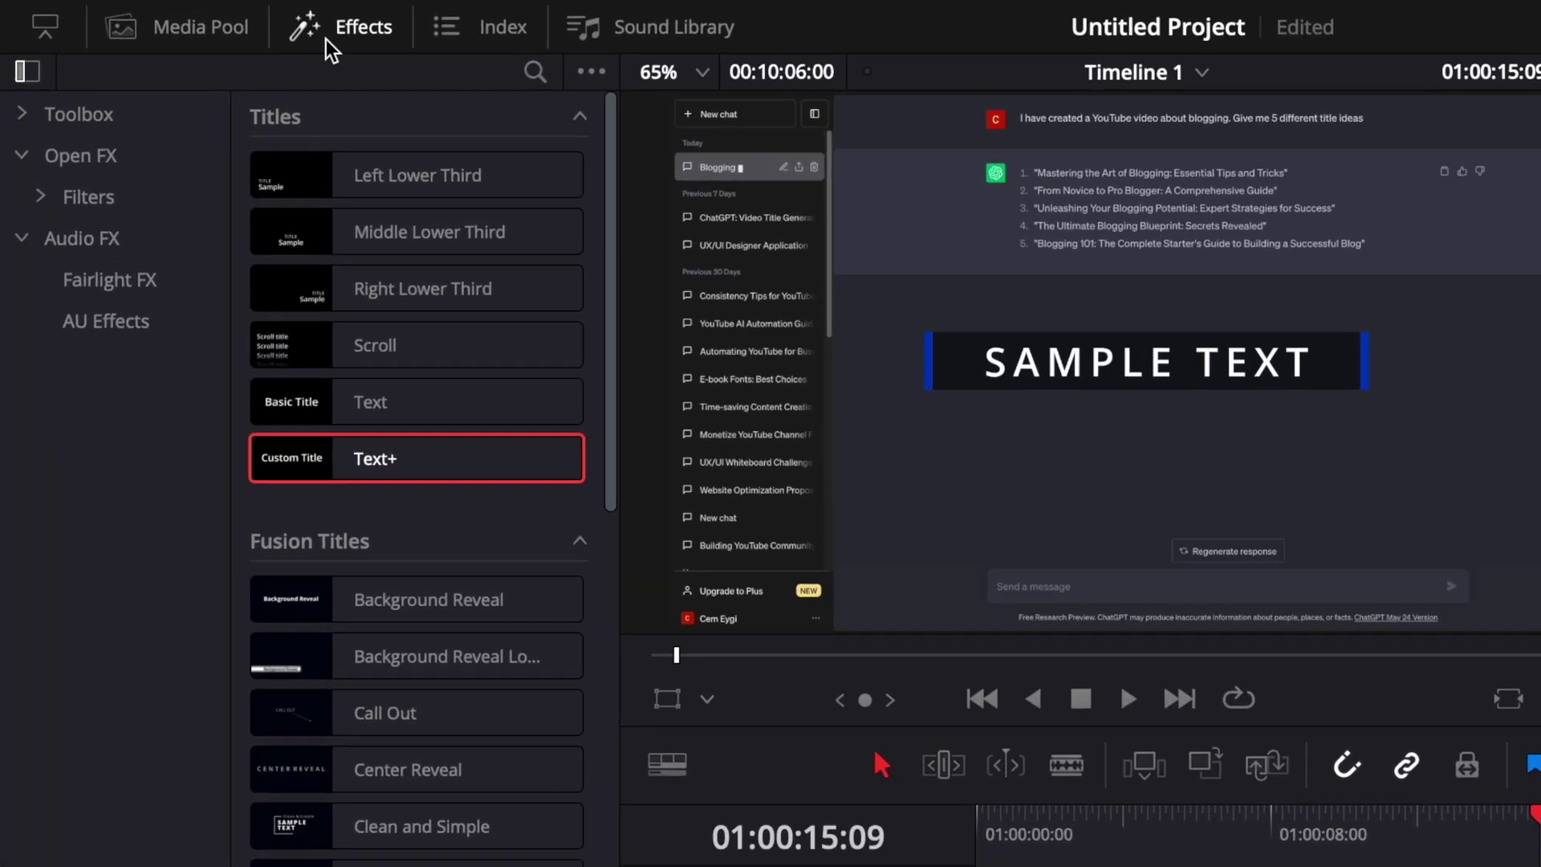
Expand the Toolbox in the Effects panel and list only the built-in Titles.
left_click(106, 116)
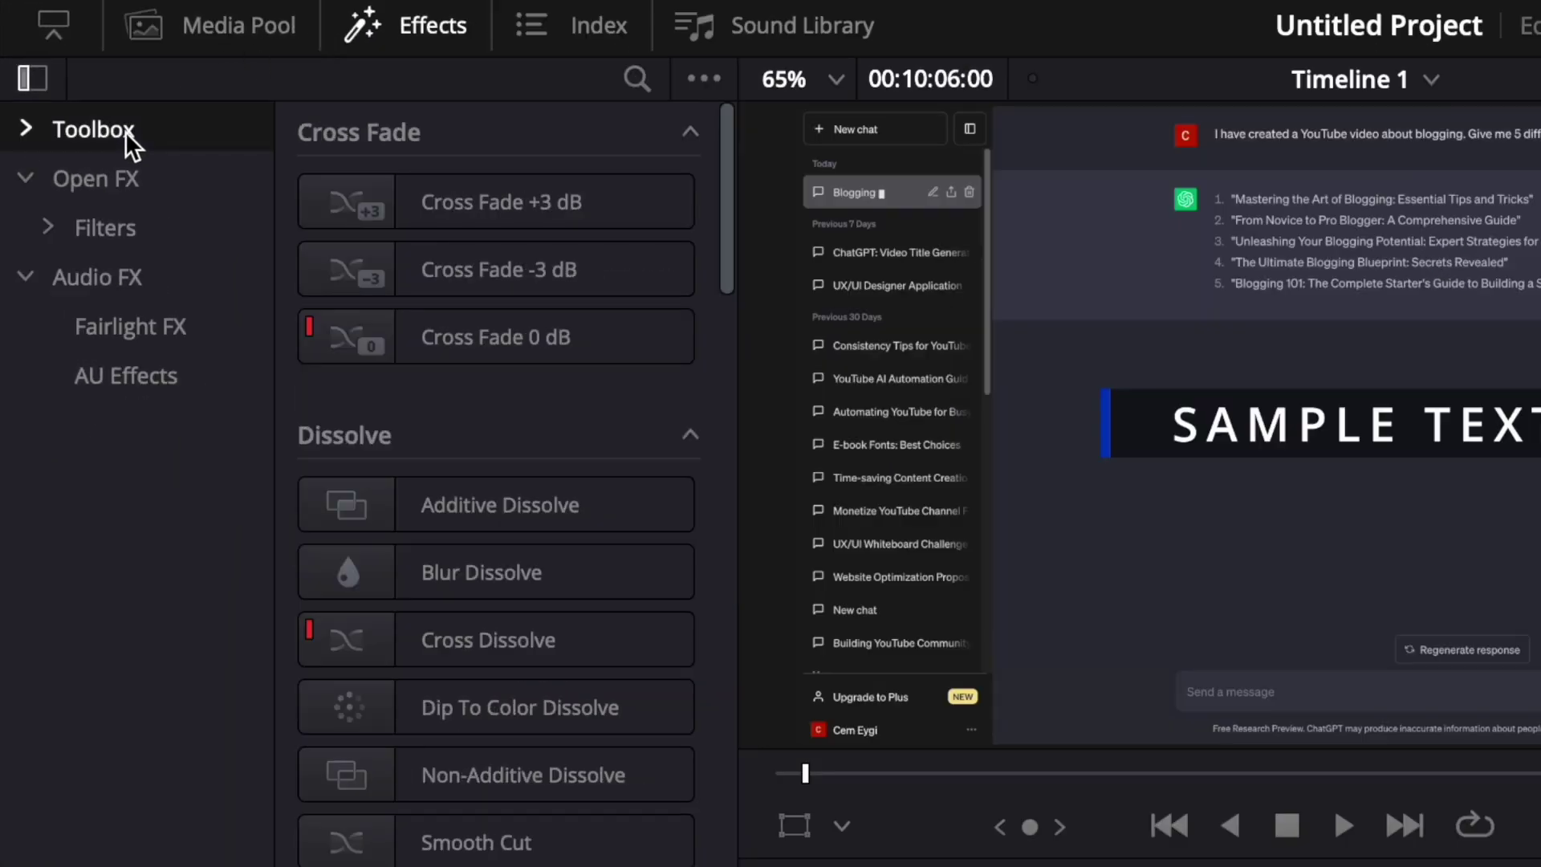
left_click(28, 135)
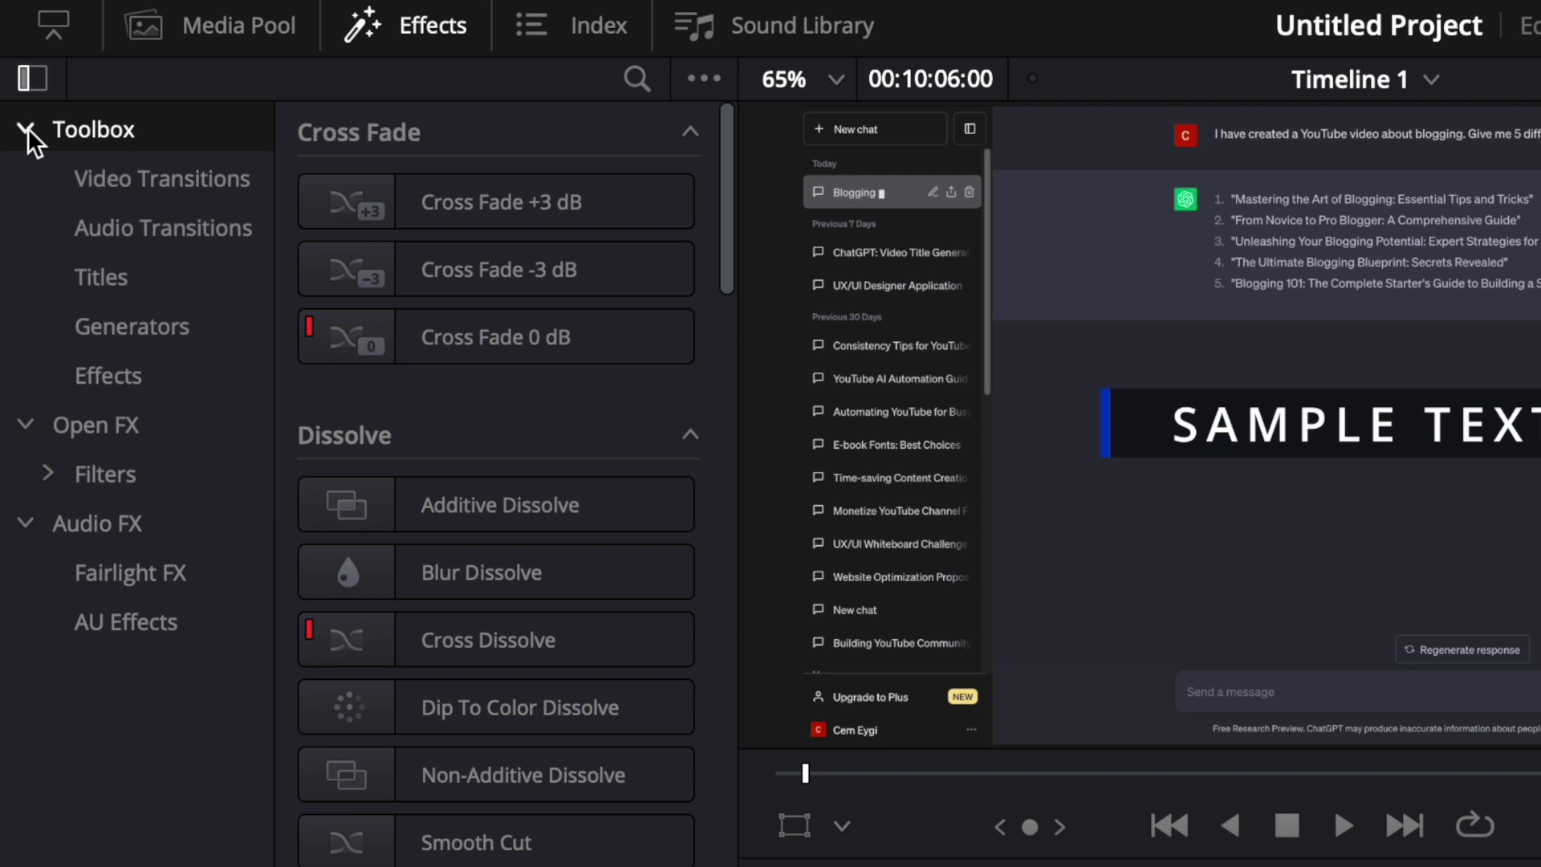
left_click(110, 287)
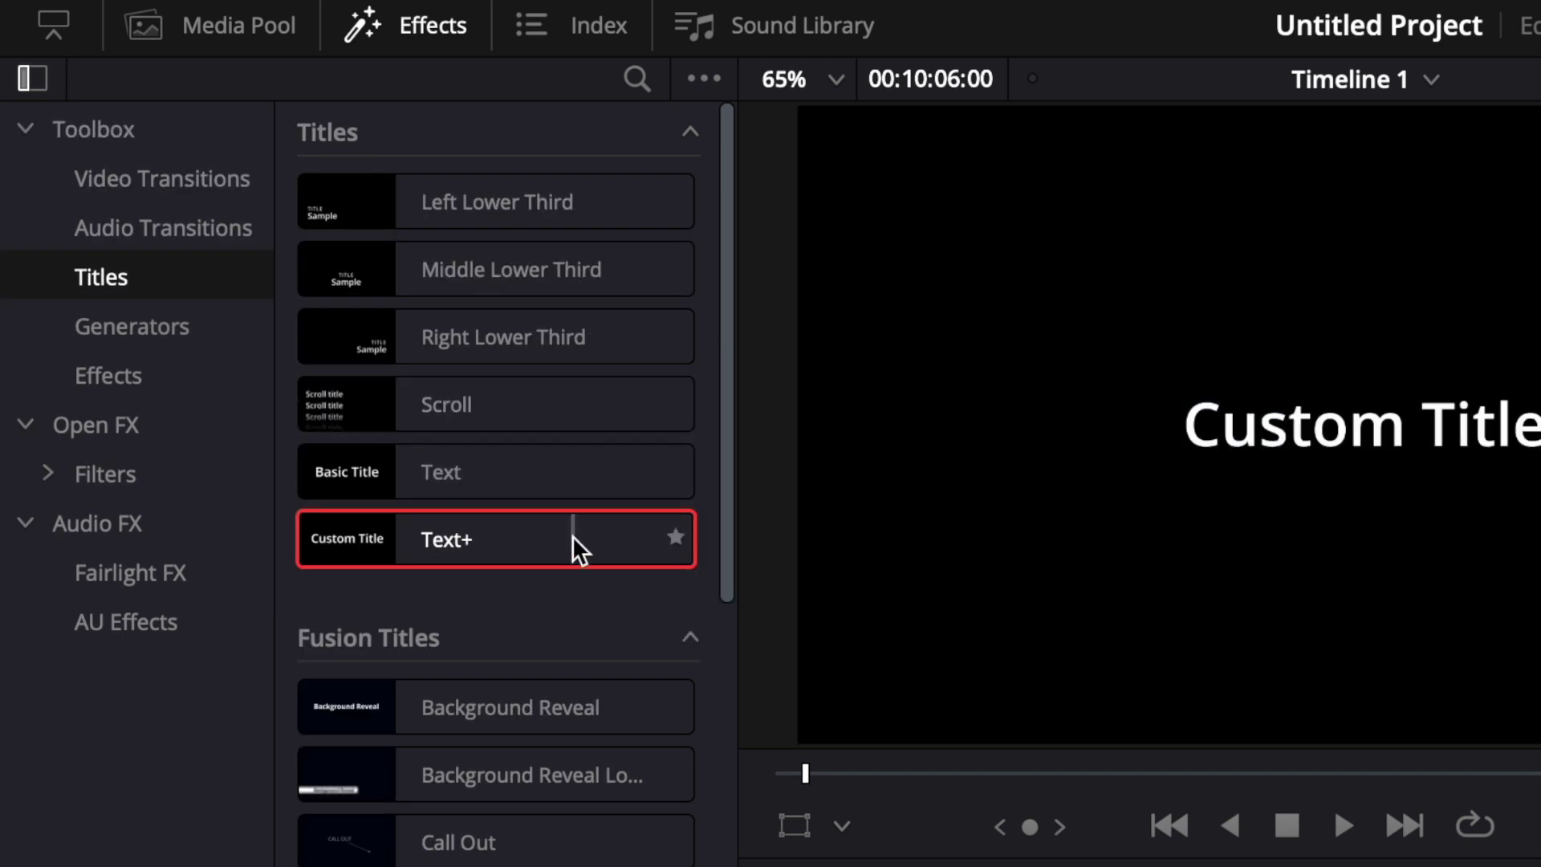
scroll(578, 546, "down", 5)
scroll(578, 549, "down", 3)
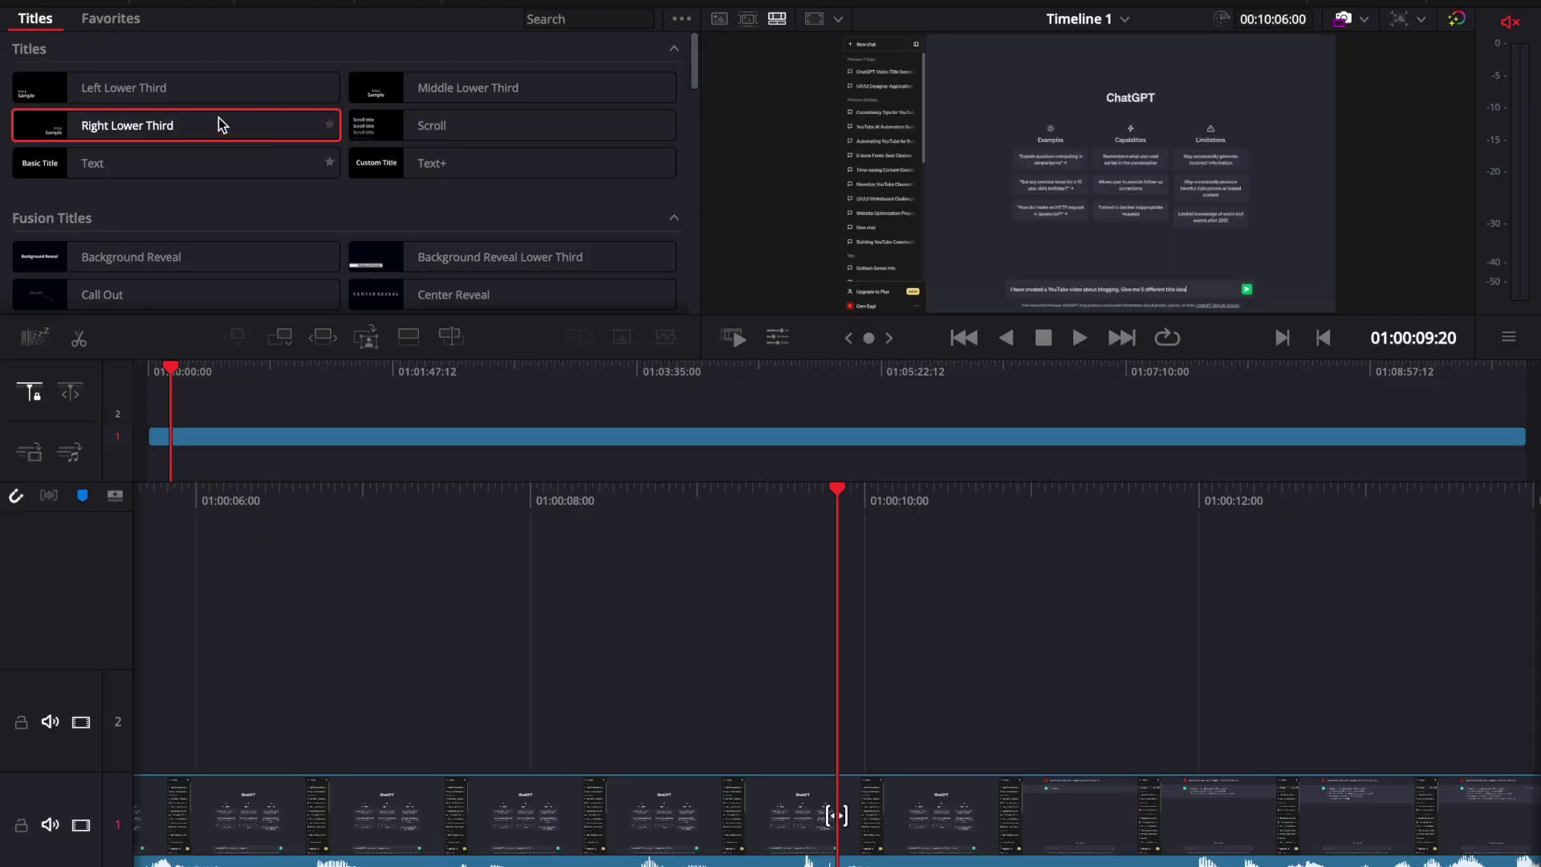
Place the basic Text title on video track 2 above the recording and play it back.
left_click(240, 170)
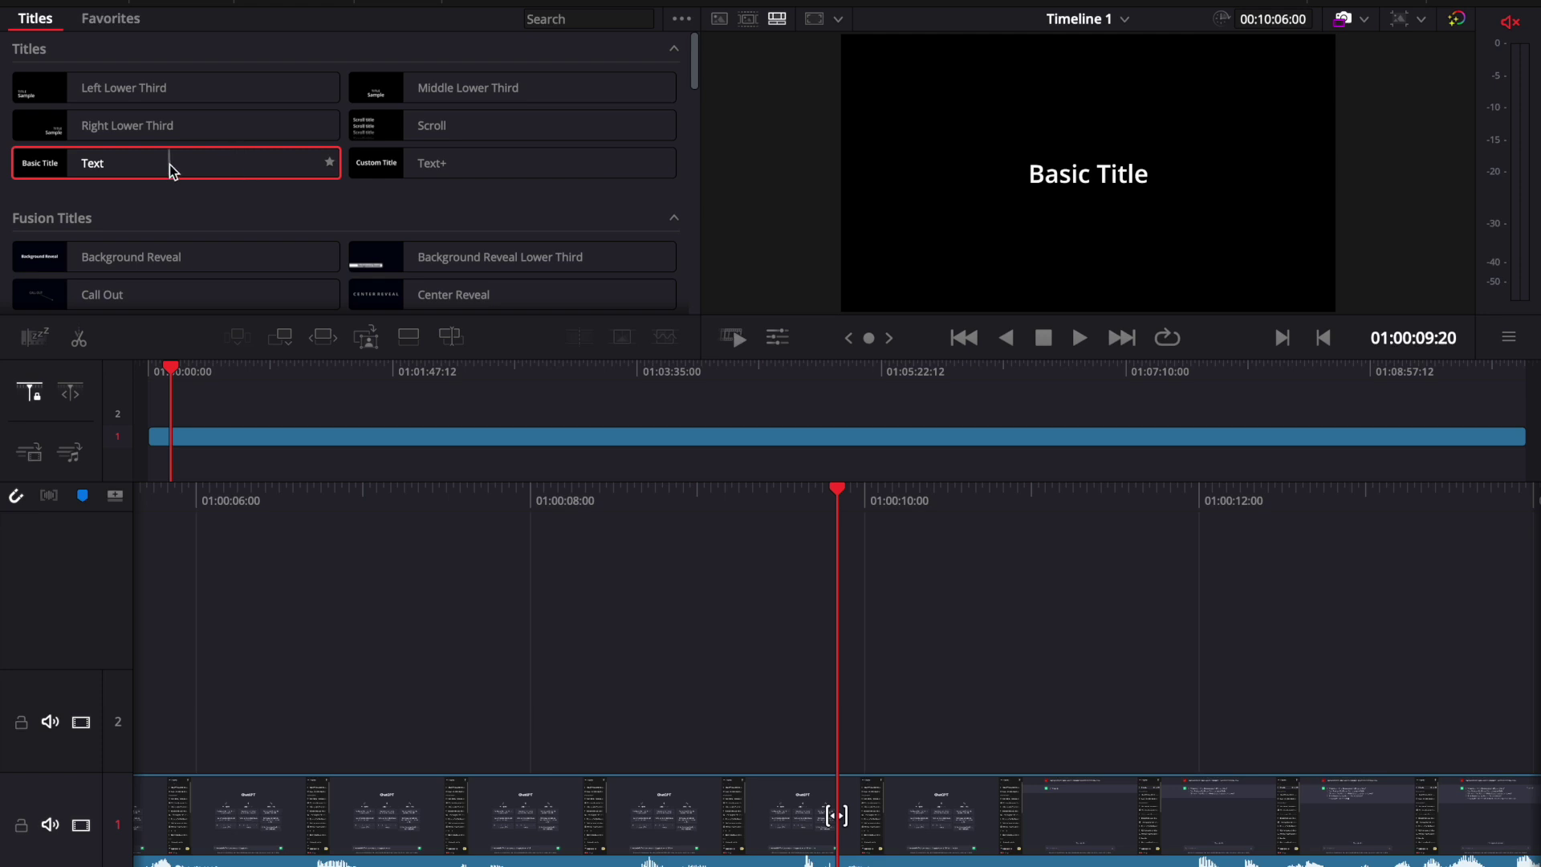
left_click_drag(175, 171, 721, 707)
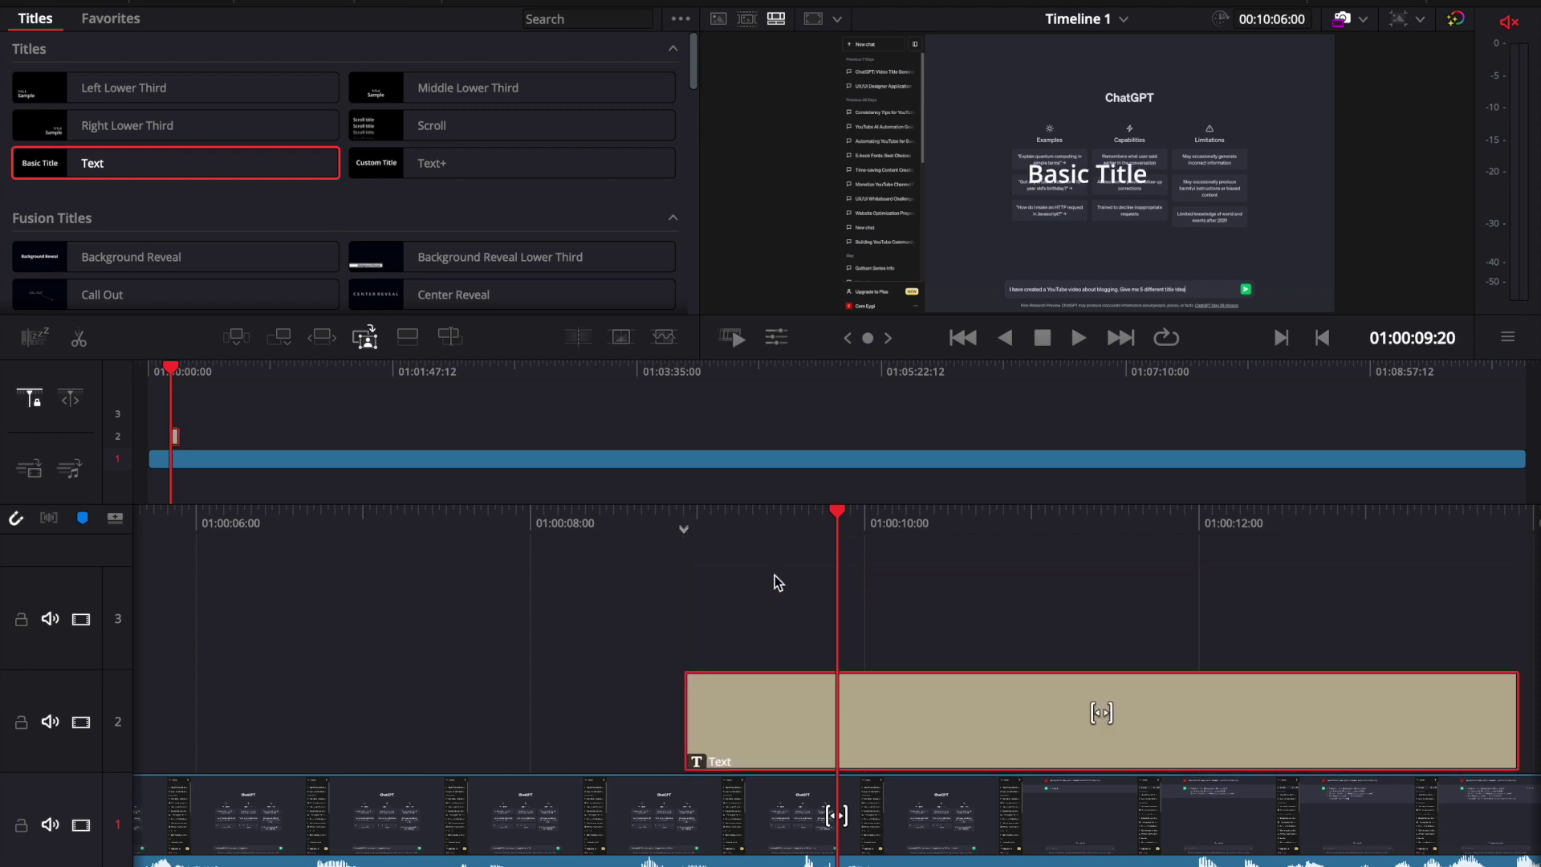
key("shift+Left")
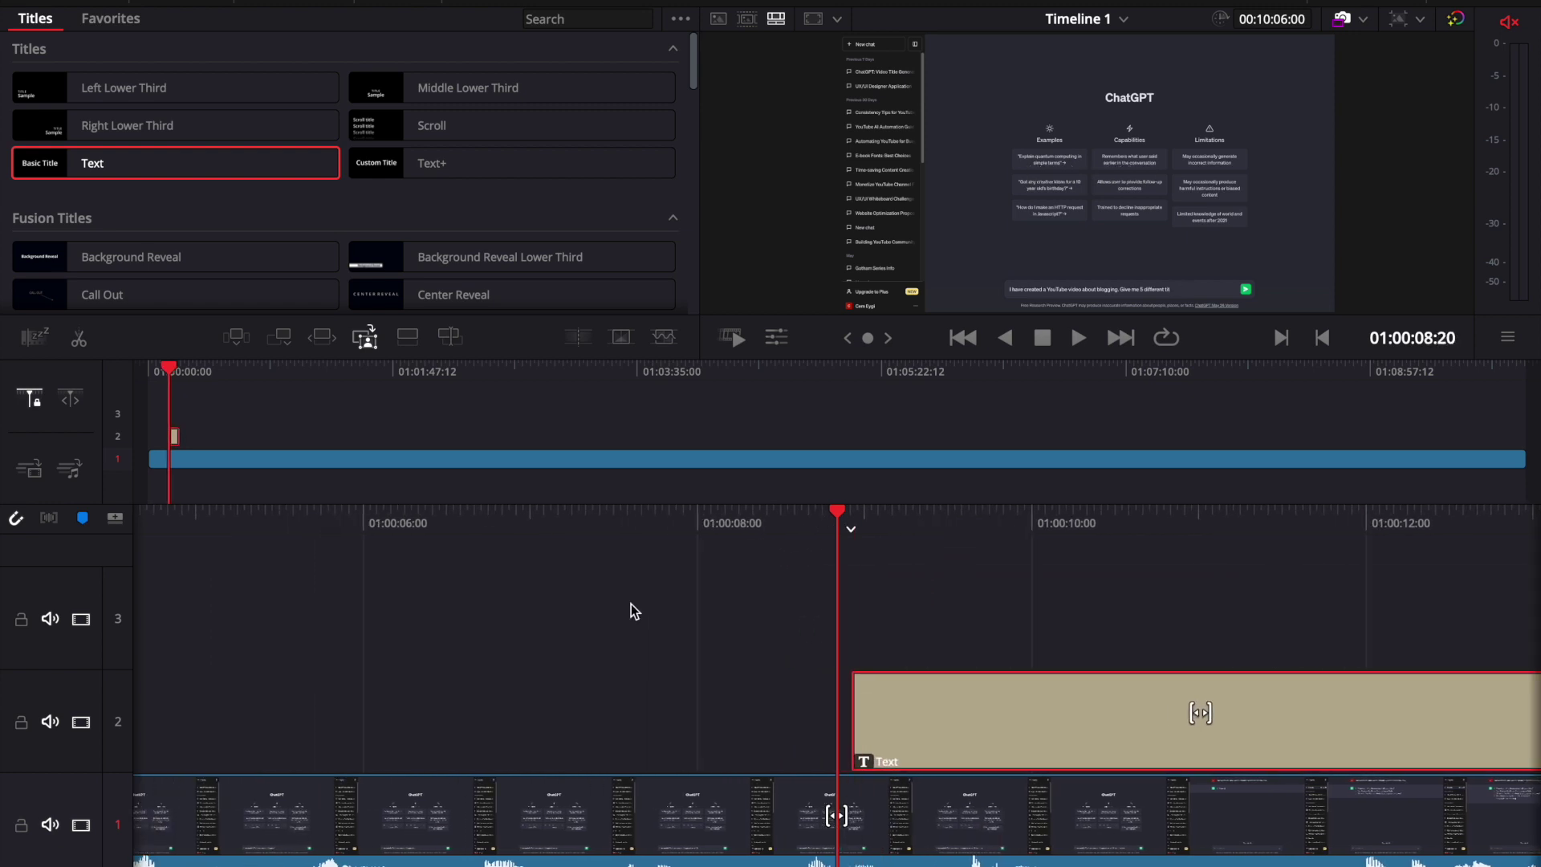
key("Left")
key("Left")
key("Left")
key("Left")
key("Left")
key("Left")
key("Left")
key("Left")
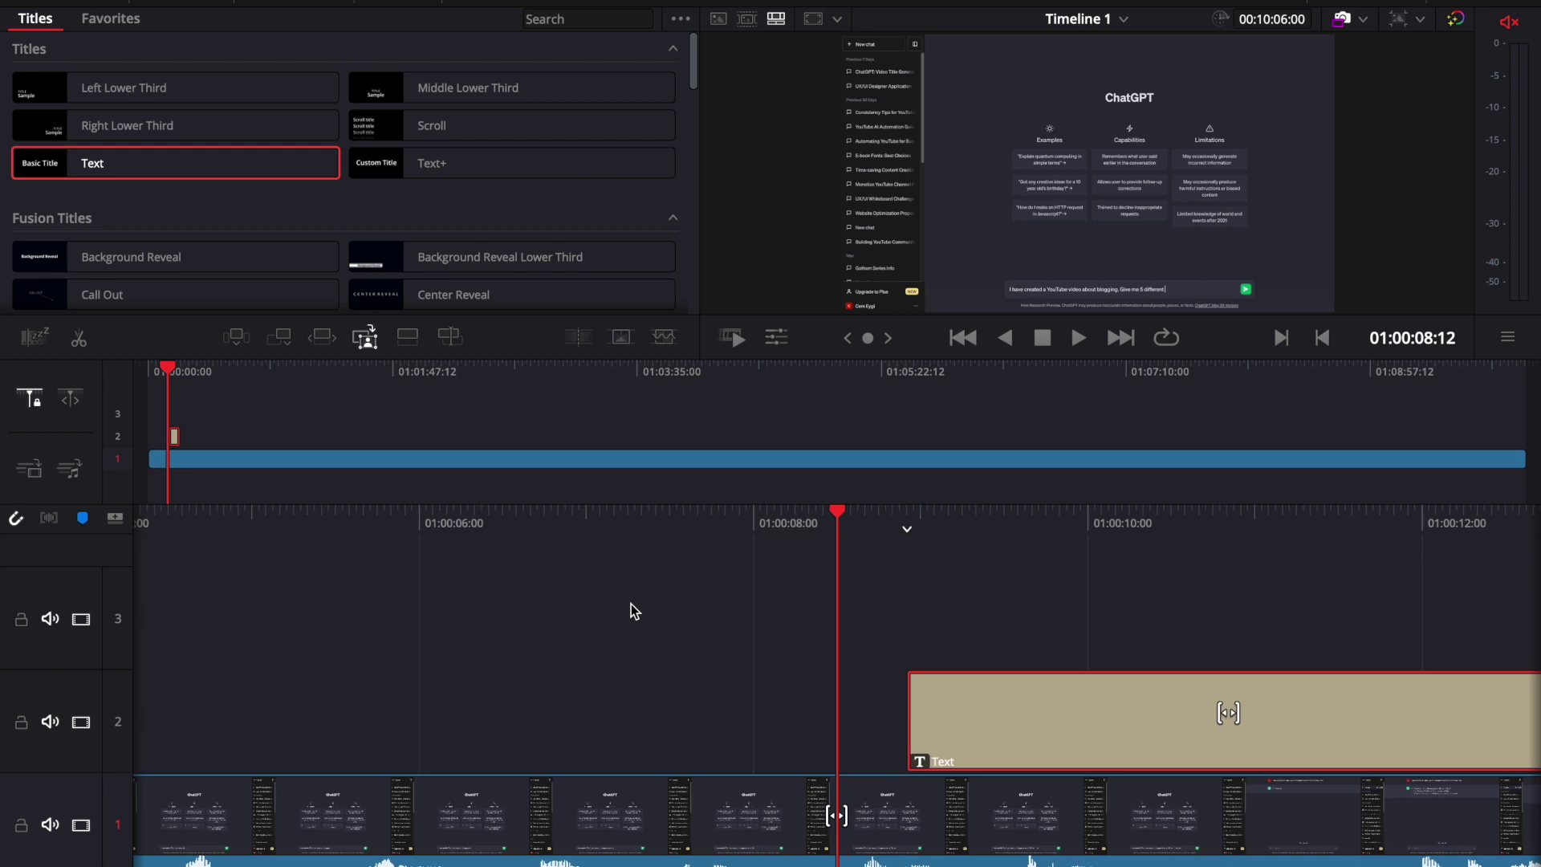
key("space")
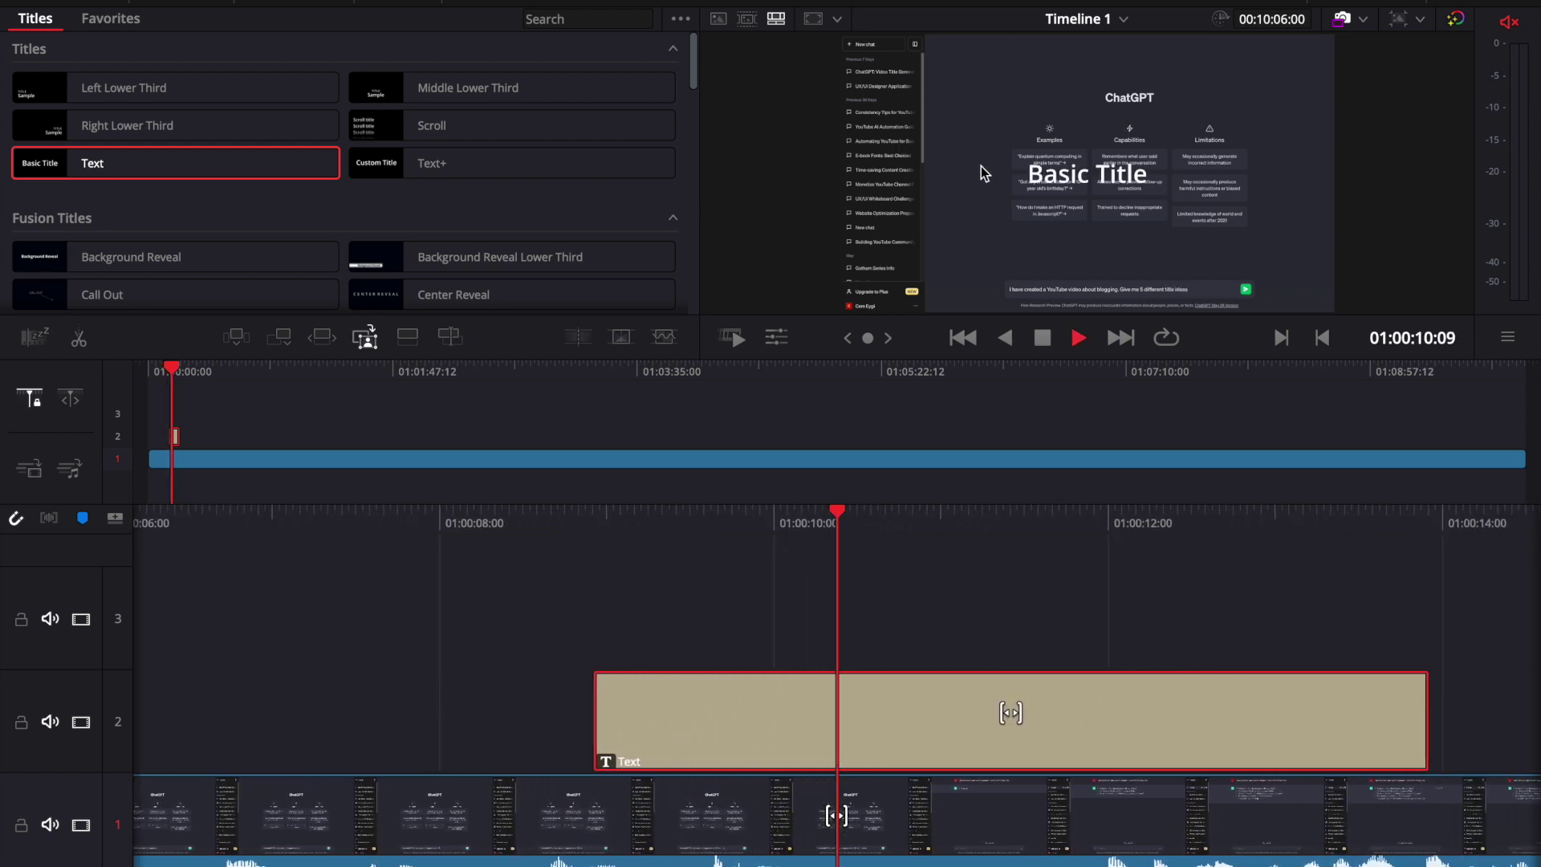
key("space")
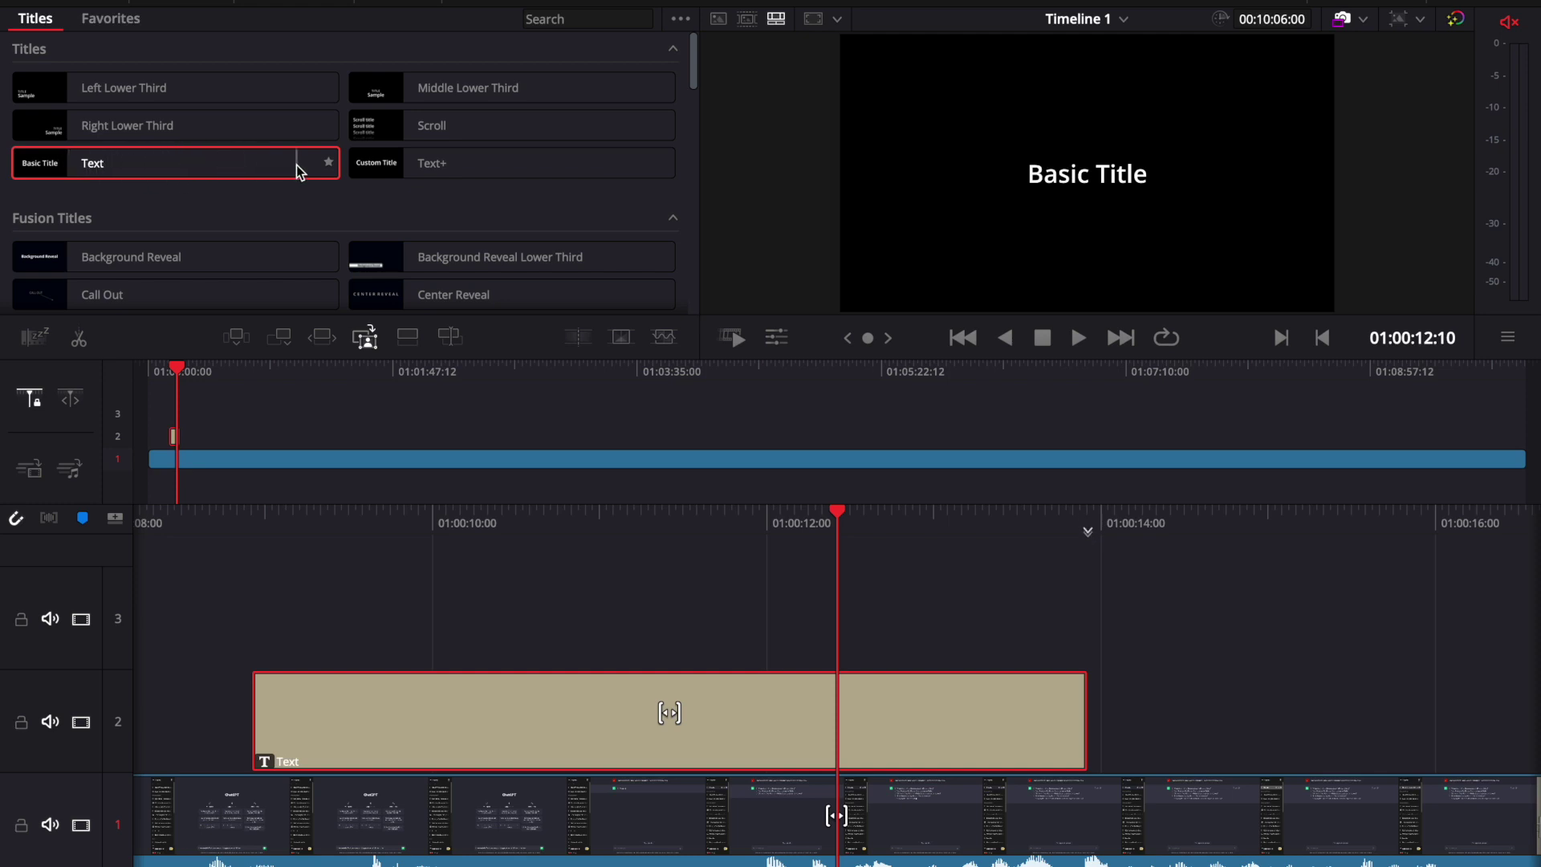
mouse_move(364, 131)
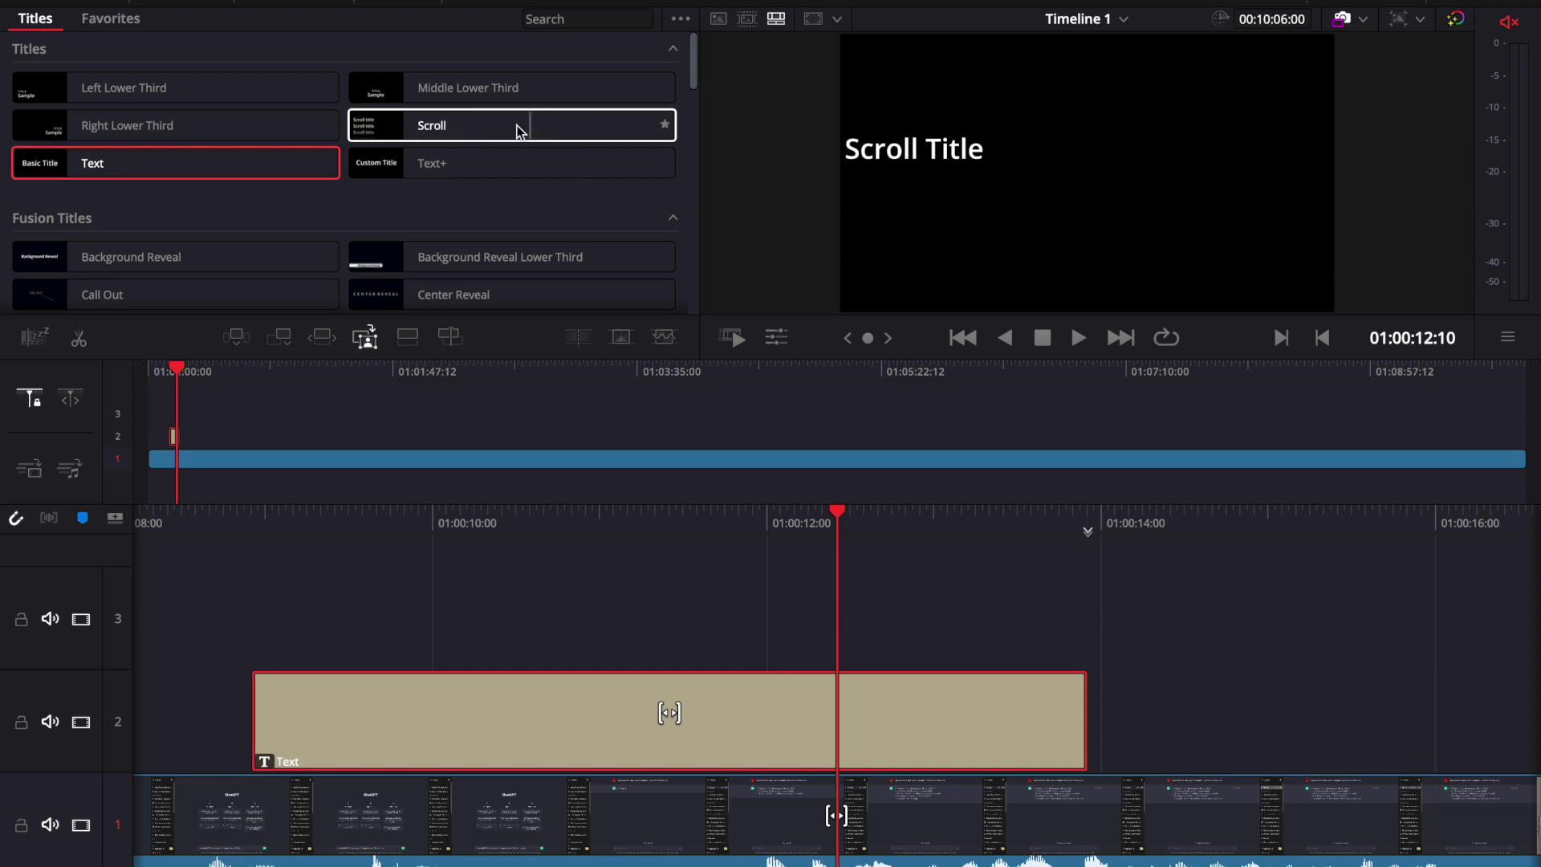
left_click_drag(308, 710, 469, 713)
Trim the Text clip and slide it to span roughly 01:00:09:15 to 01:00:12:20.
left_click_drag(1080, 716, 1024, 731)
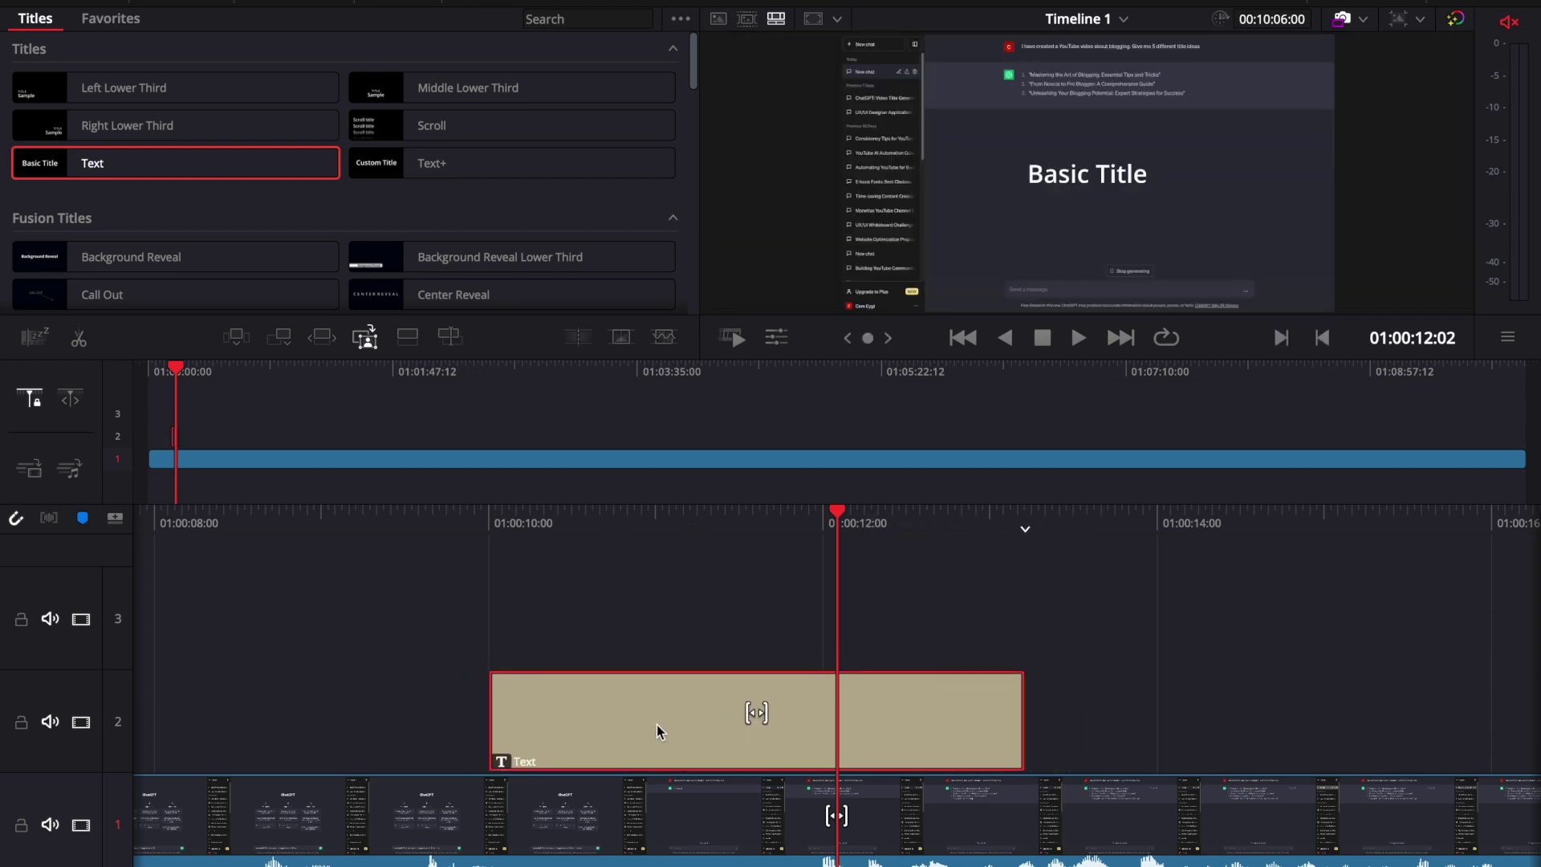
left_click_drag(657, 724, 1032, 705)
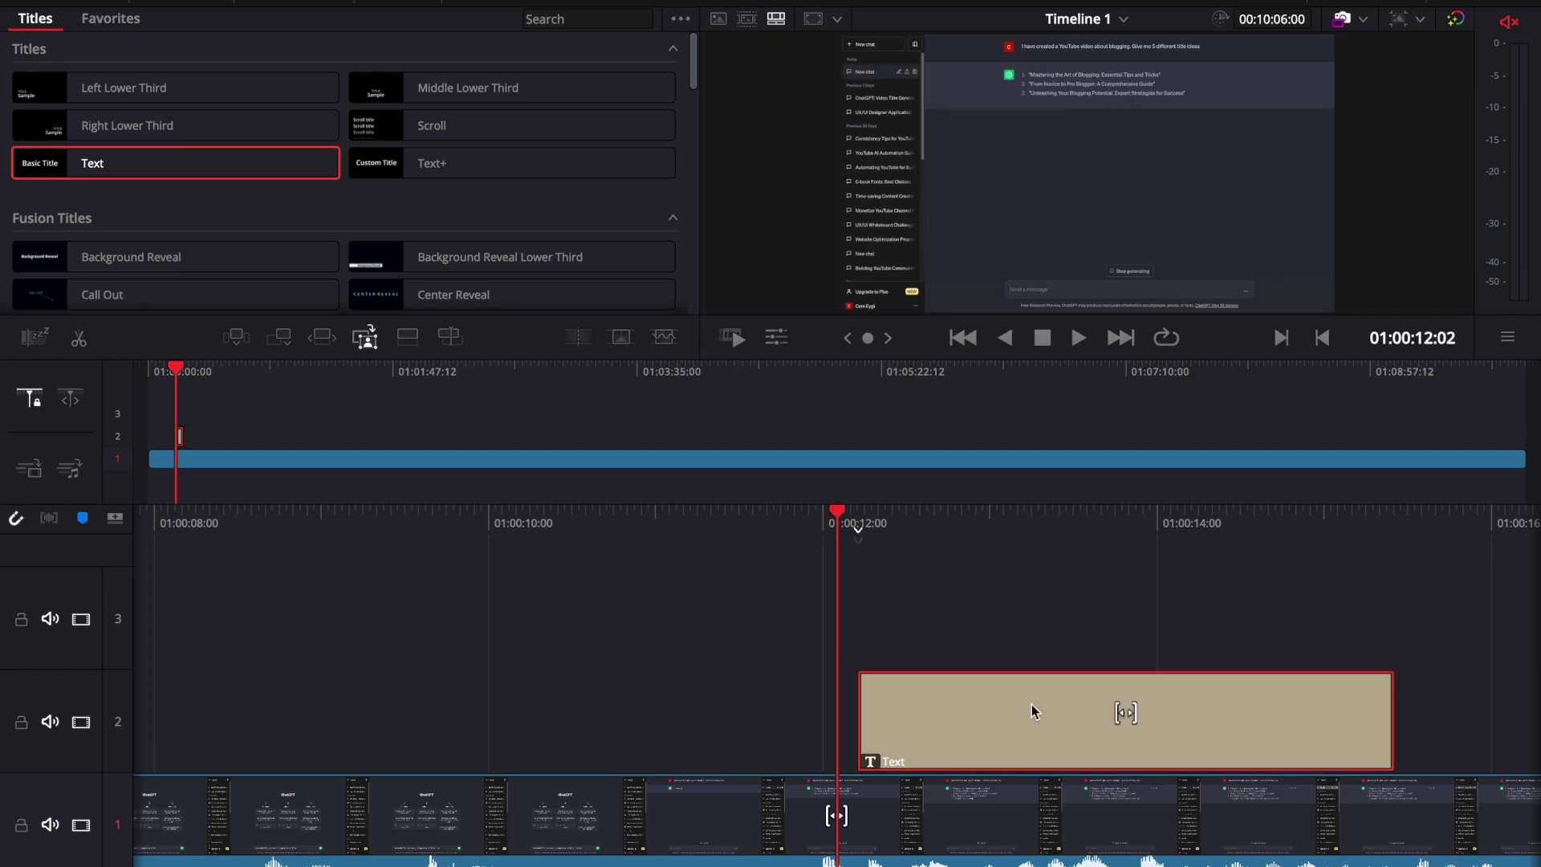
key("ctrl+z")
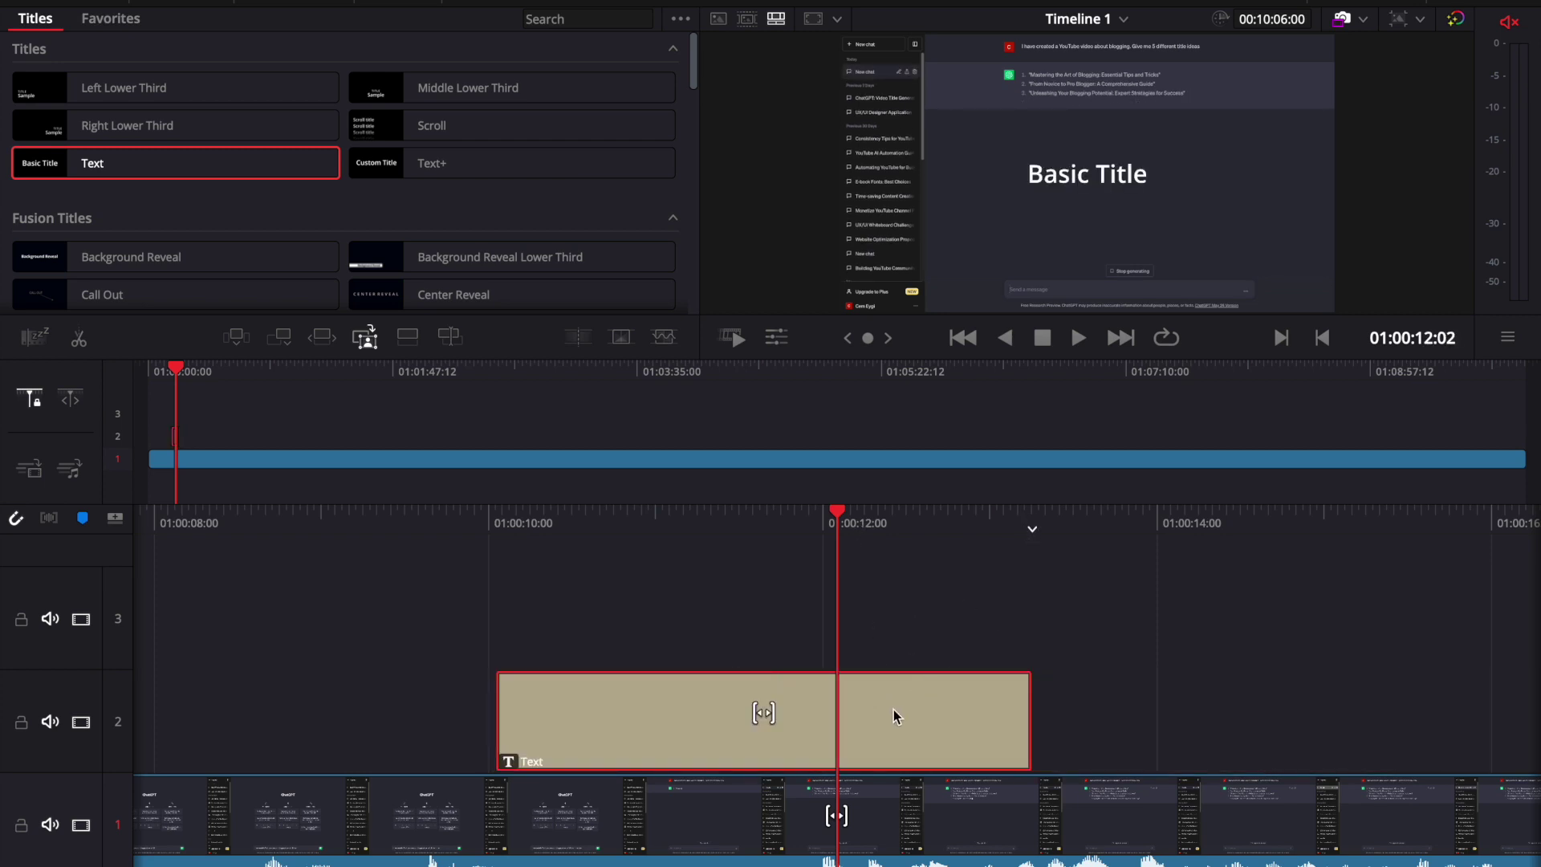
left_click_drag(896, 716, 807, 714)
scroll(687, 617, "up", 5)
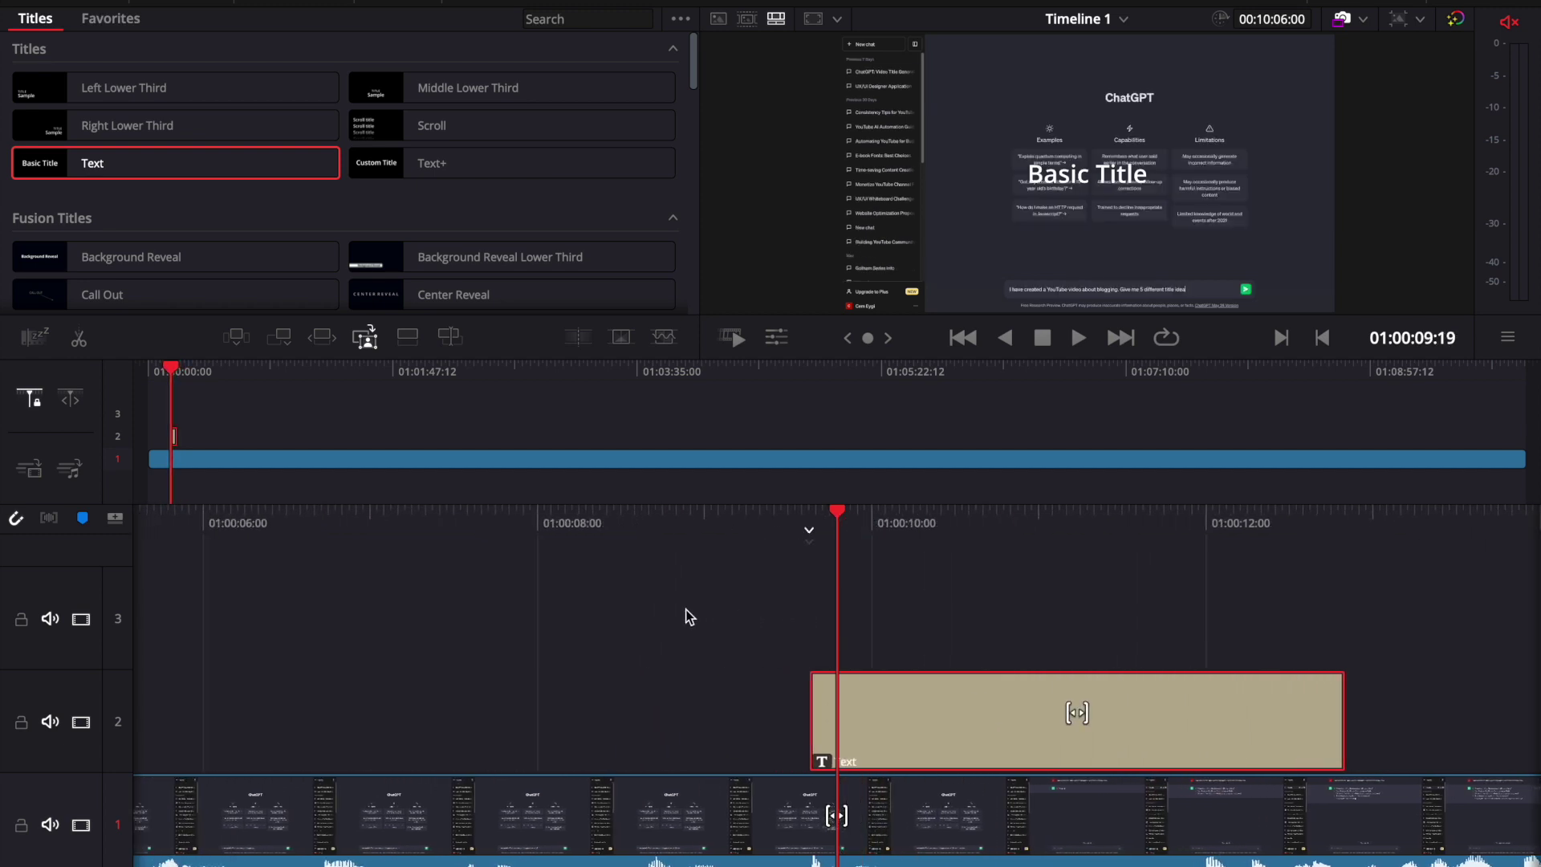
scroll(687, 616, "down", 4)
scroll(688, 616, "down", 1)
scroll(688, 617, "up", 4)
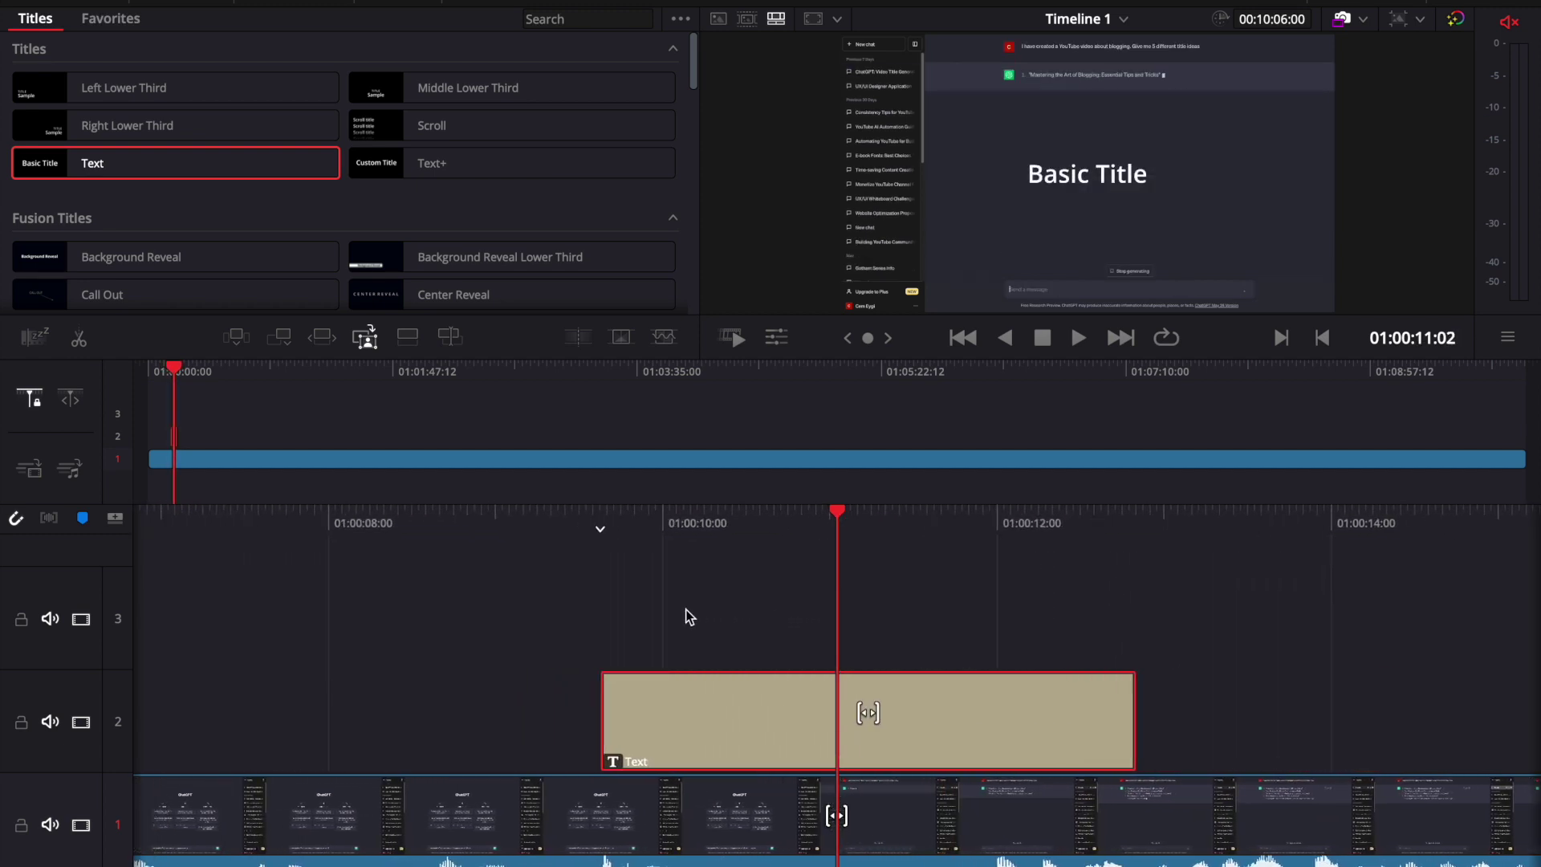
scroll(688, 617, "down", 2)
scroll(688, 616, "up", 3)
scroll(315, 164, "down", 3)
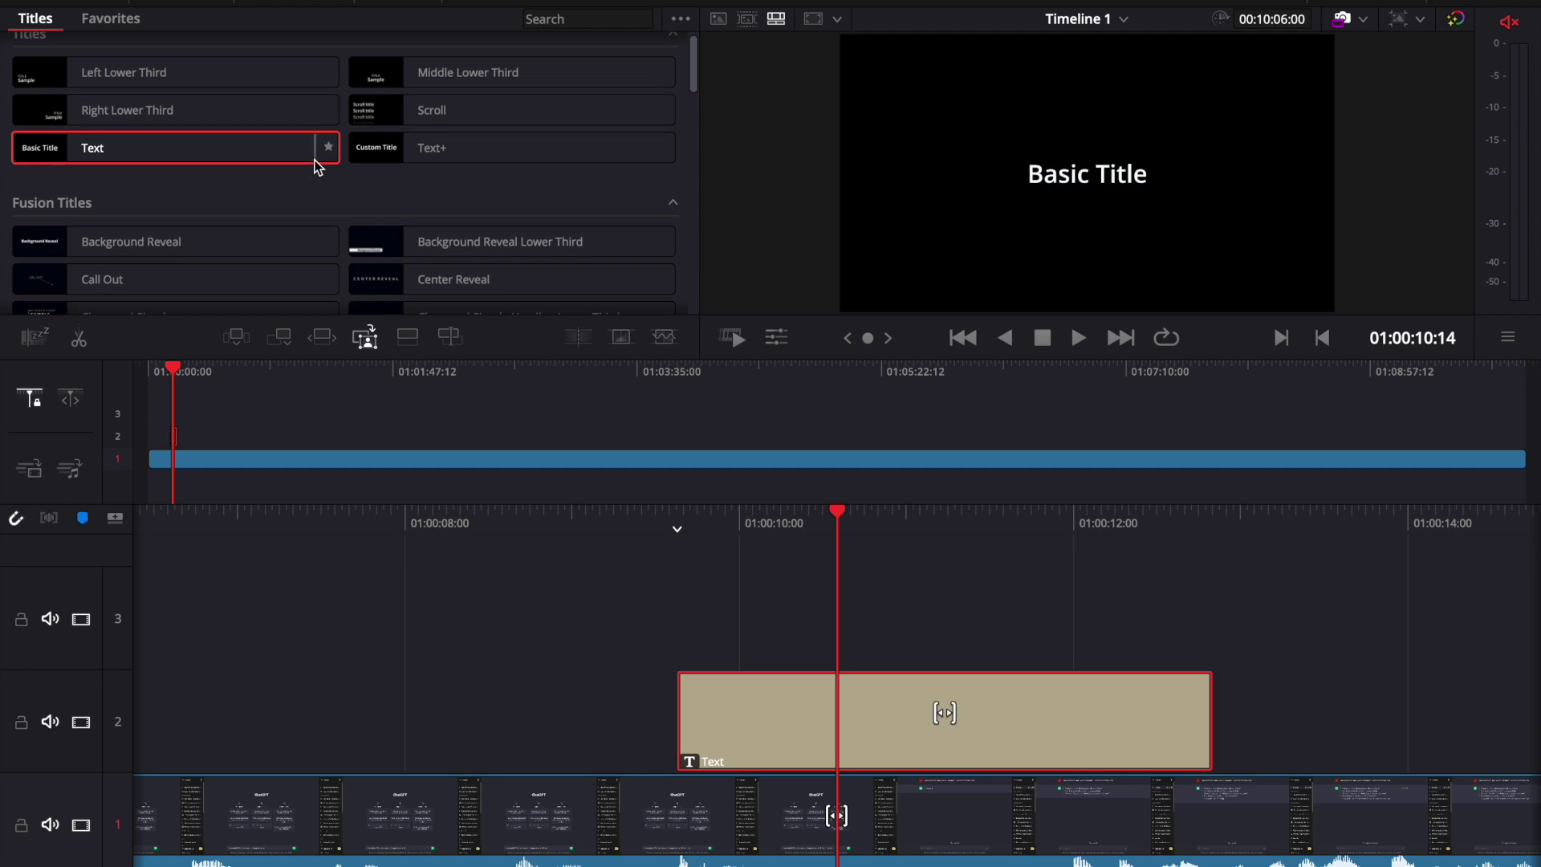
Add Dark Box Text from Fusion Titles after the Text clip on track 2 and preview.
scroll(310, 178, "down", 1)
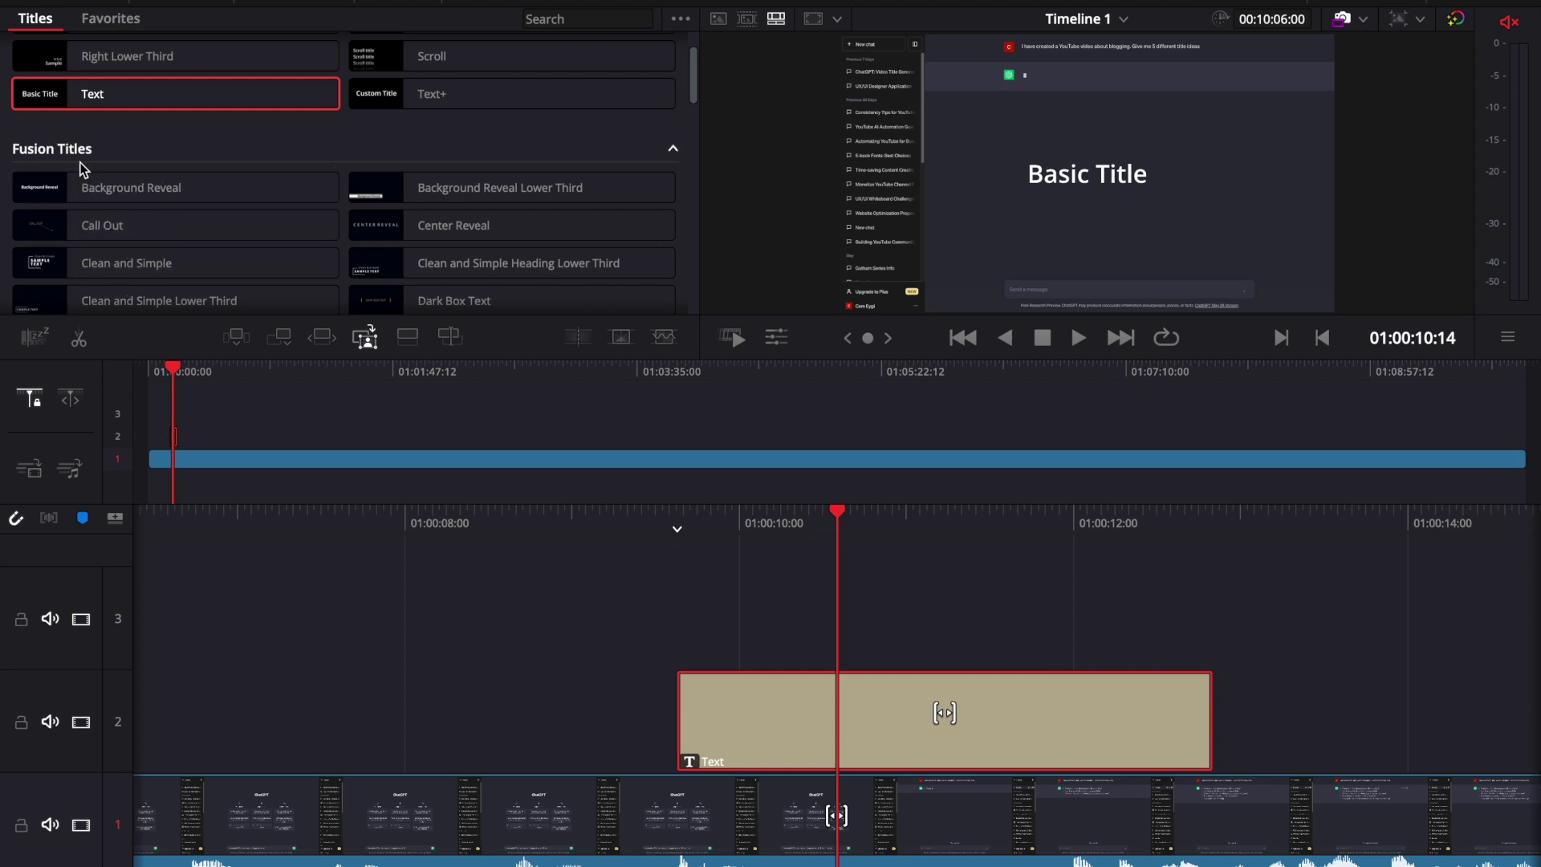
scroll(105, 237, "down", 2)
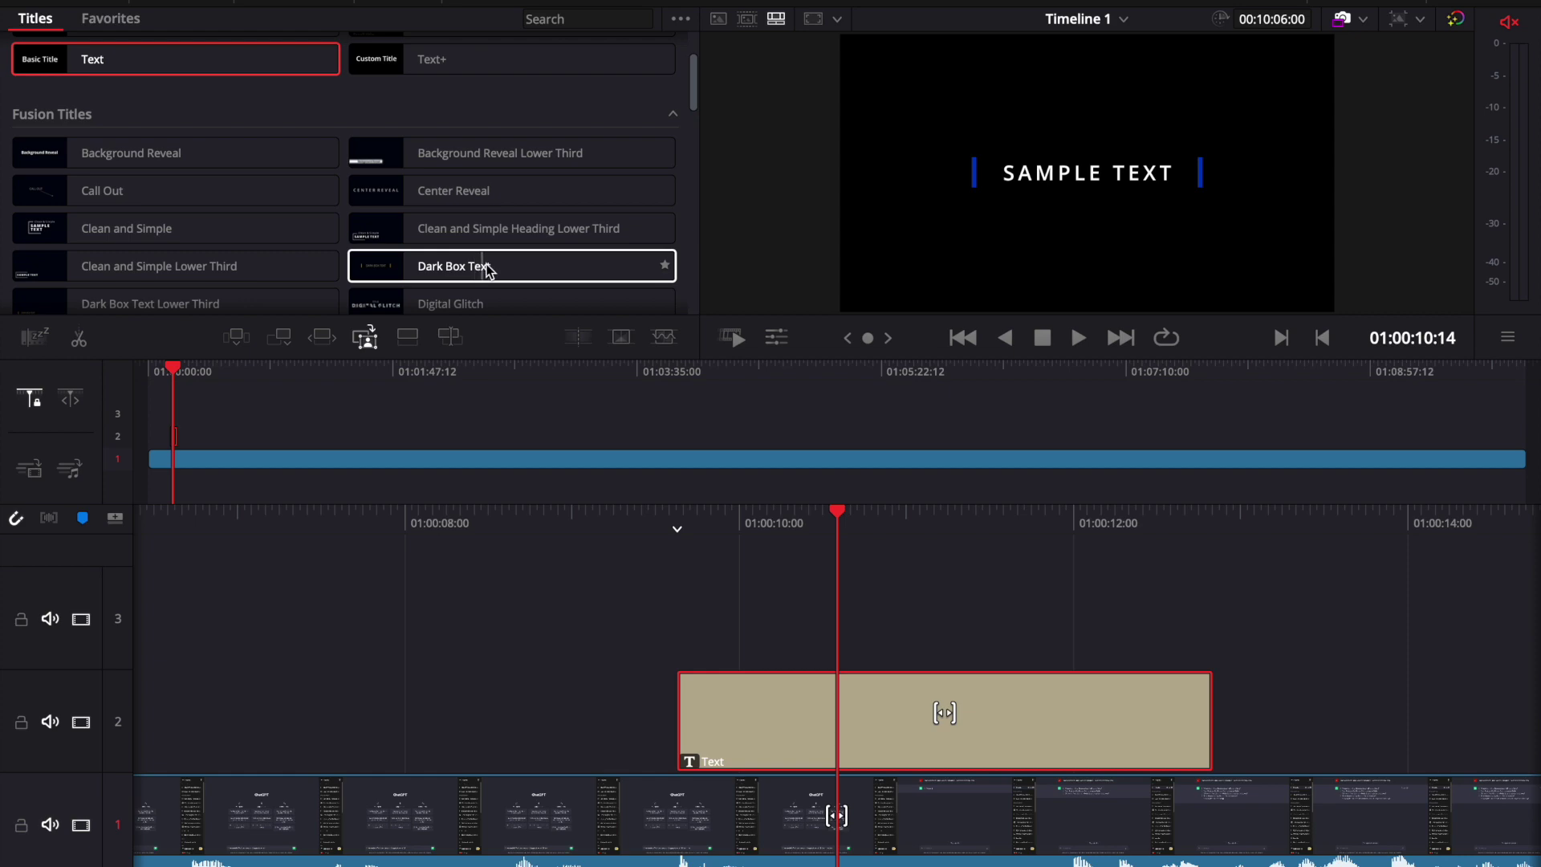
left_click_drag(488, 269, 884, 591)
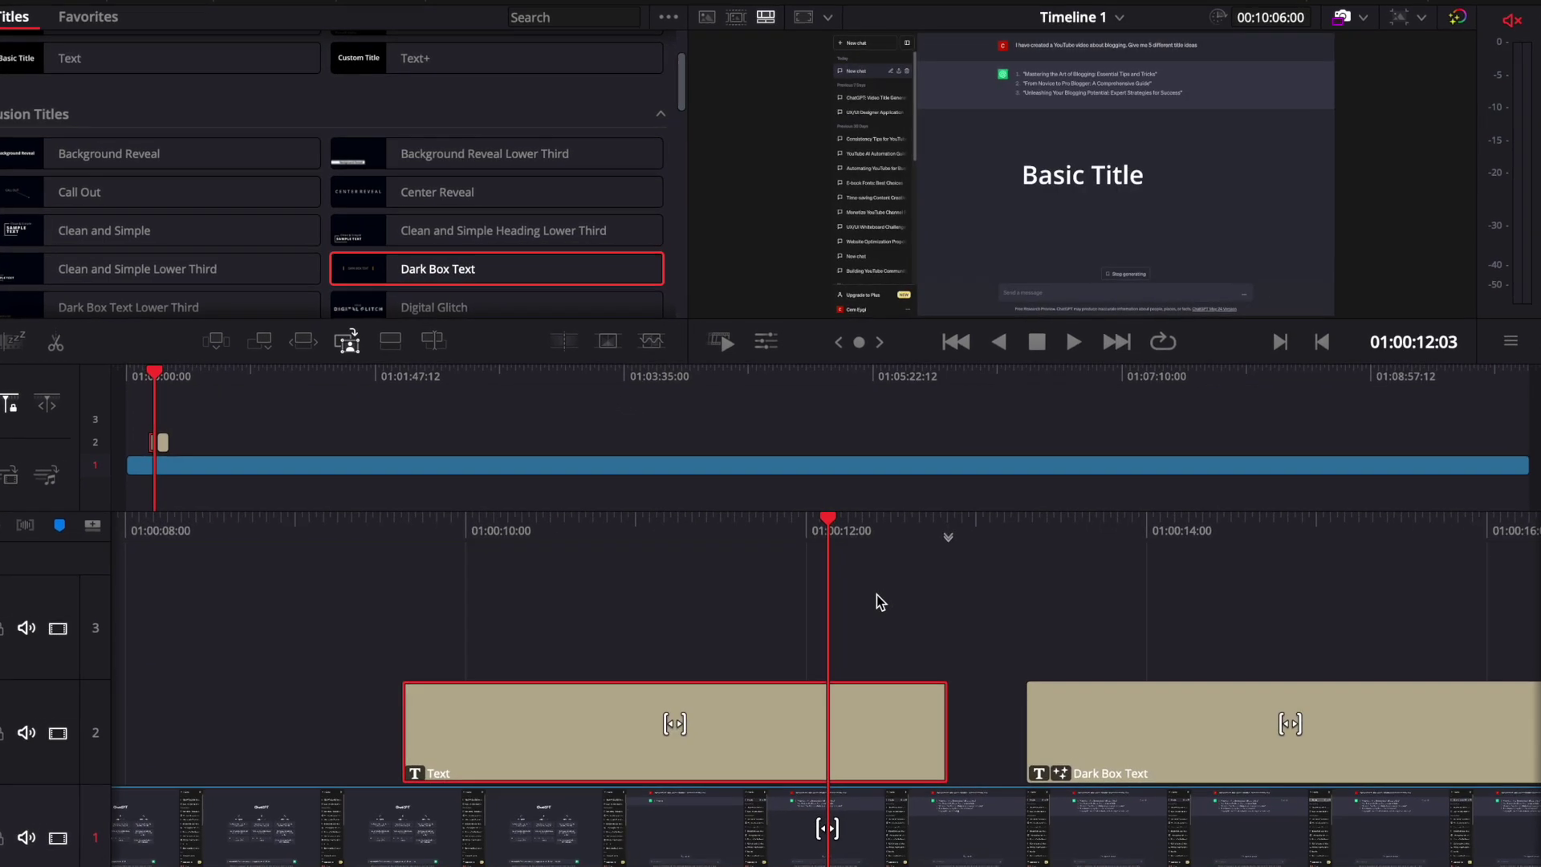
key("space")
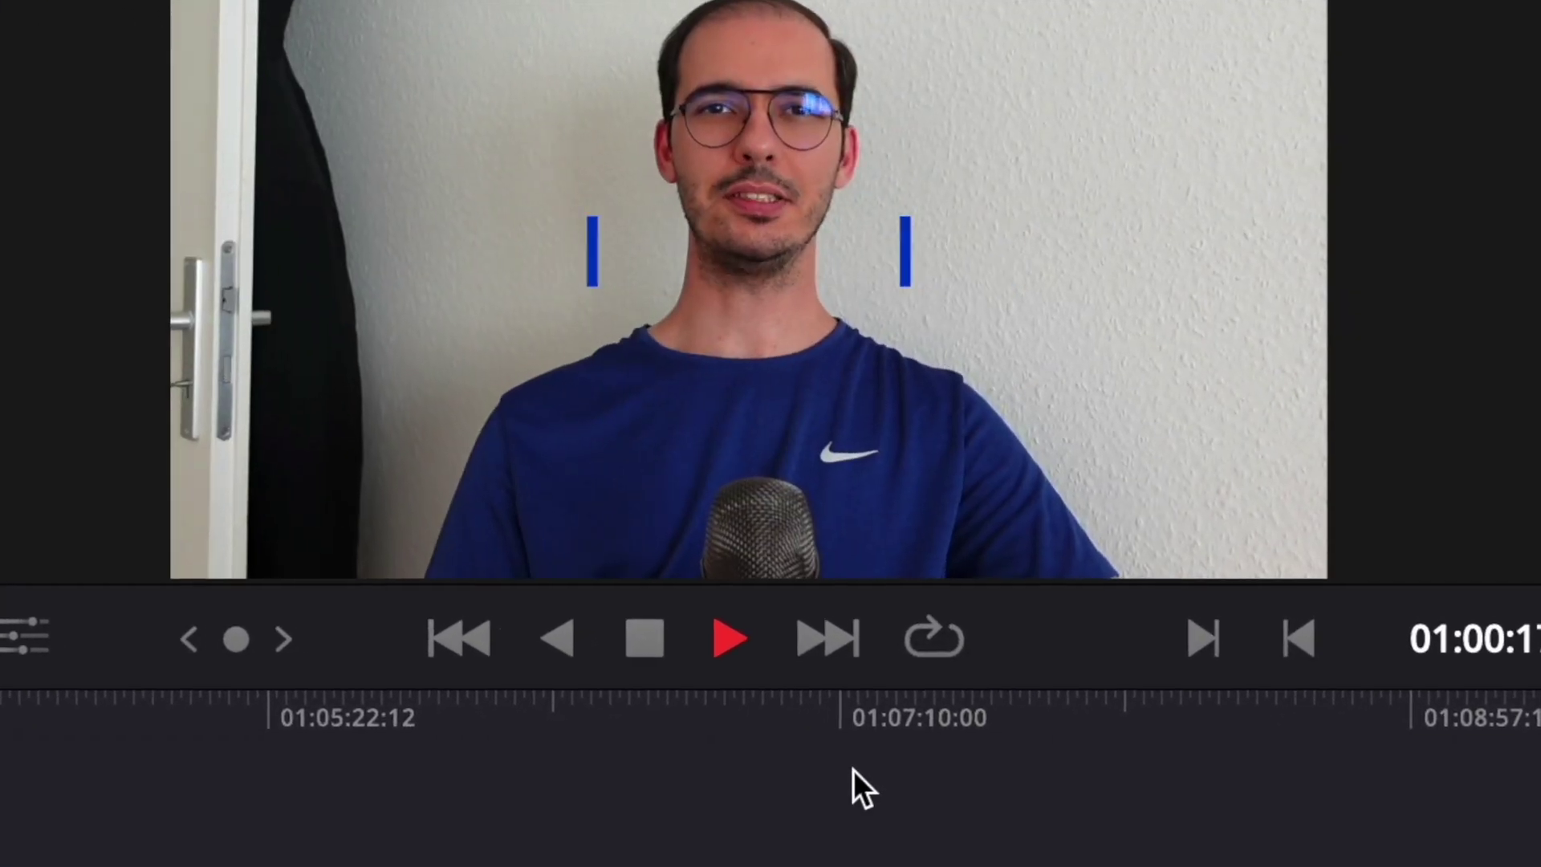
Stop playback, select the Dark Box Text clip and show it on the Edit page.
key("space")
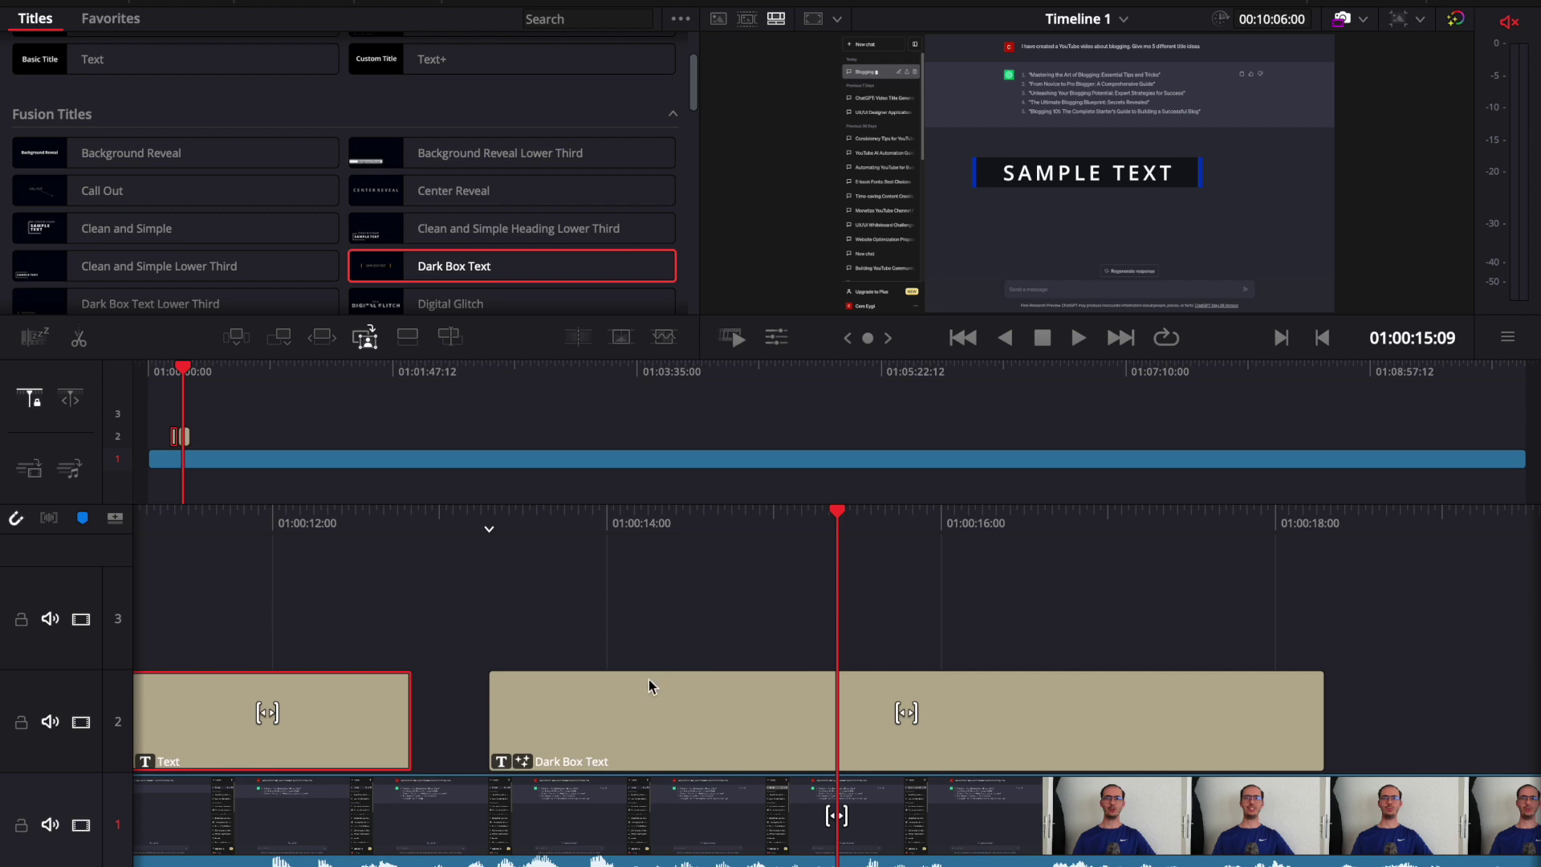
left_click(576, 709)
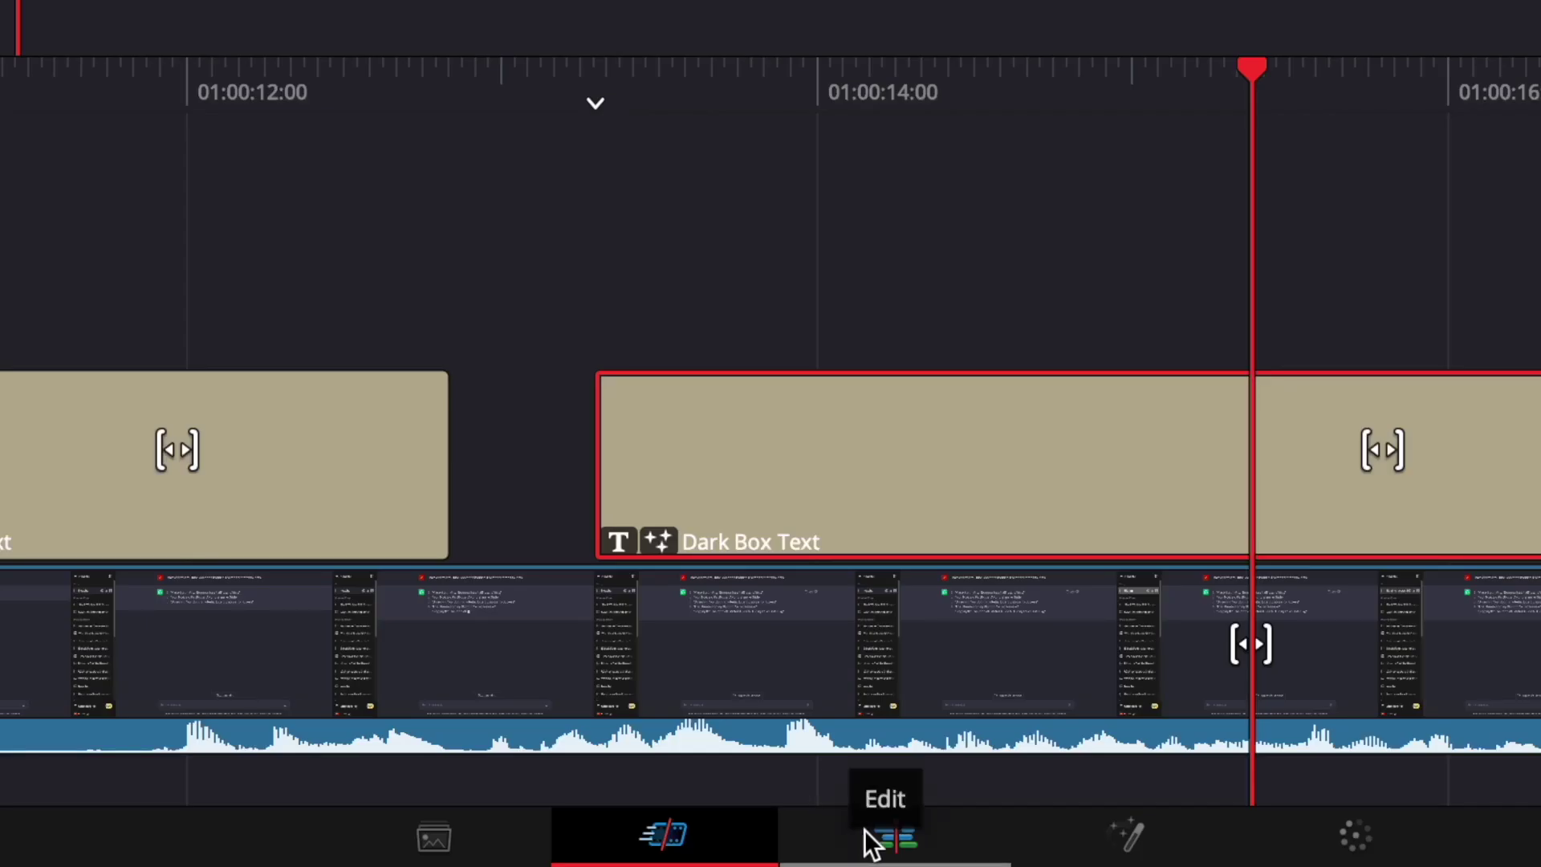
left_click(865, 830)
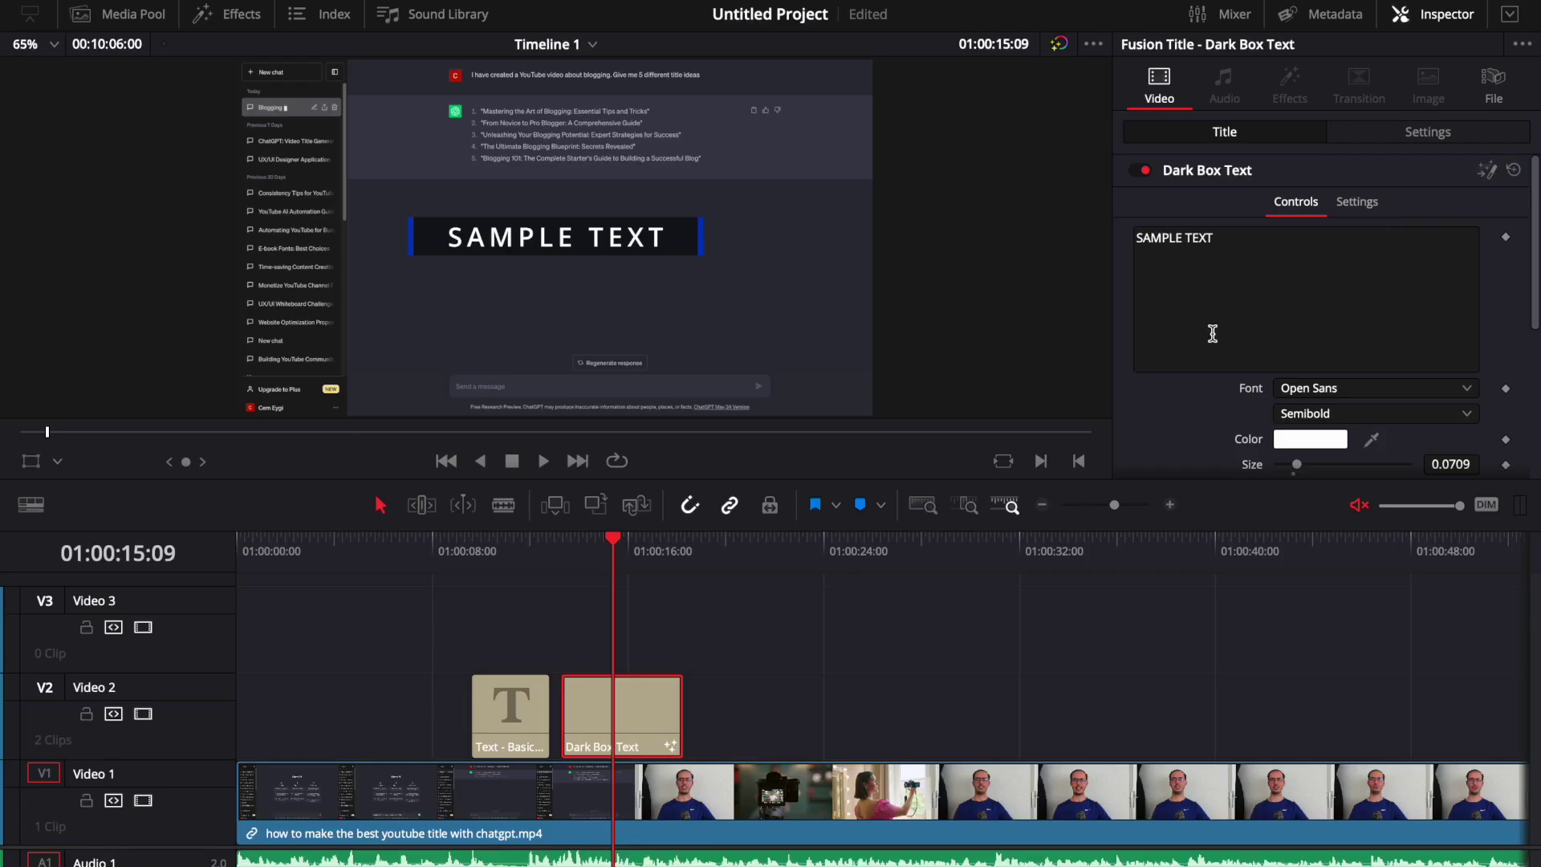
Replace the Dark Box Text's SAMPLE TEXT wording with 'My first title'.
scroll(1213, 333, "down", 5)
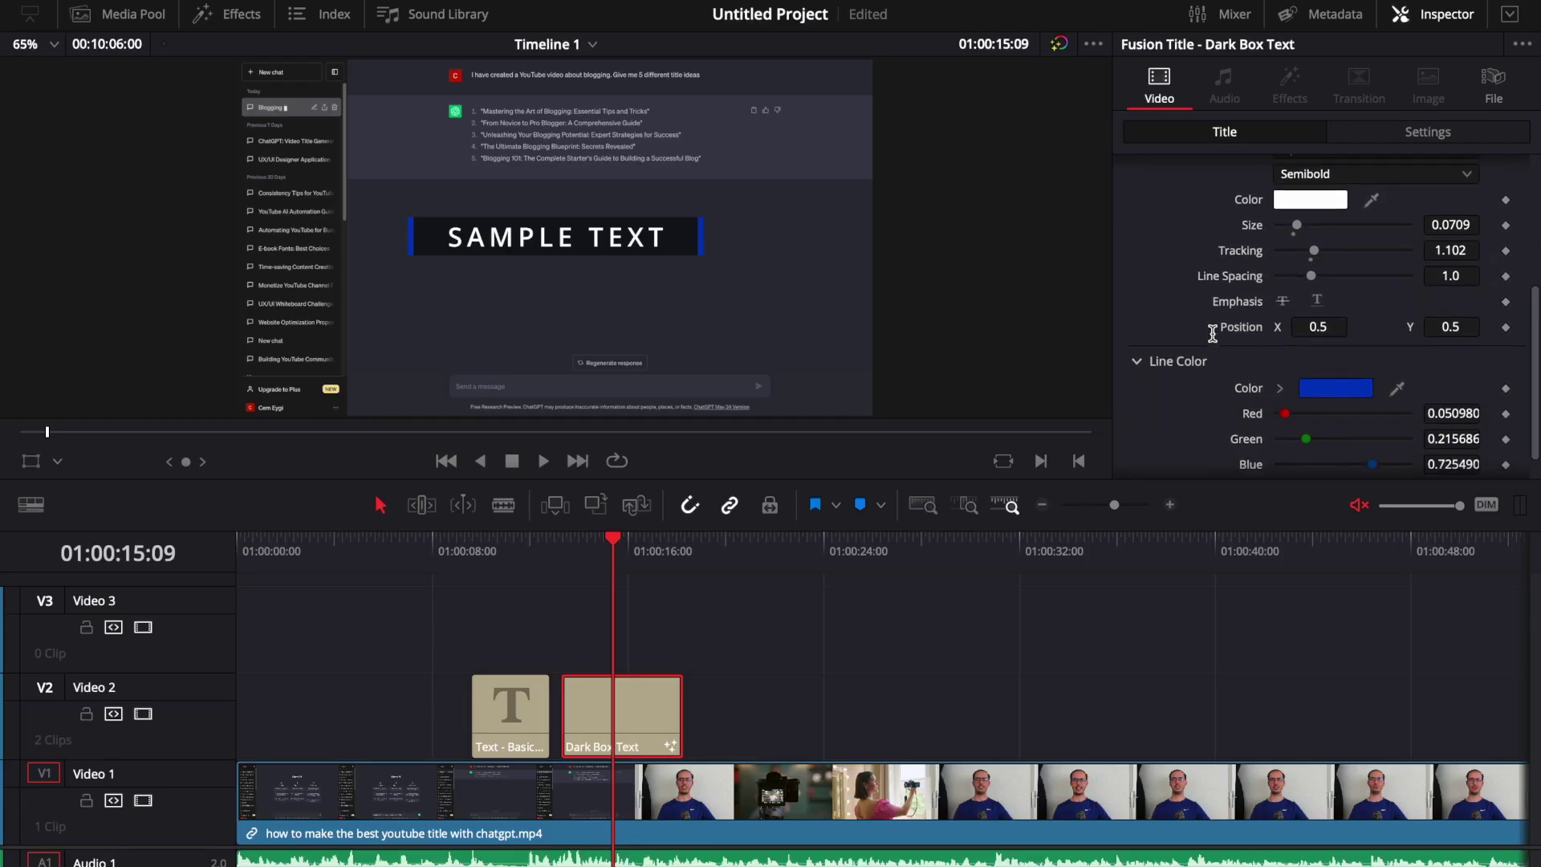
scroll(1213, 333, "up", 5)
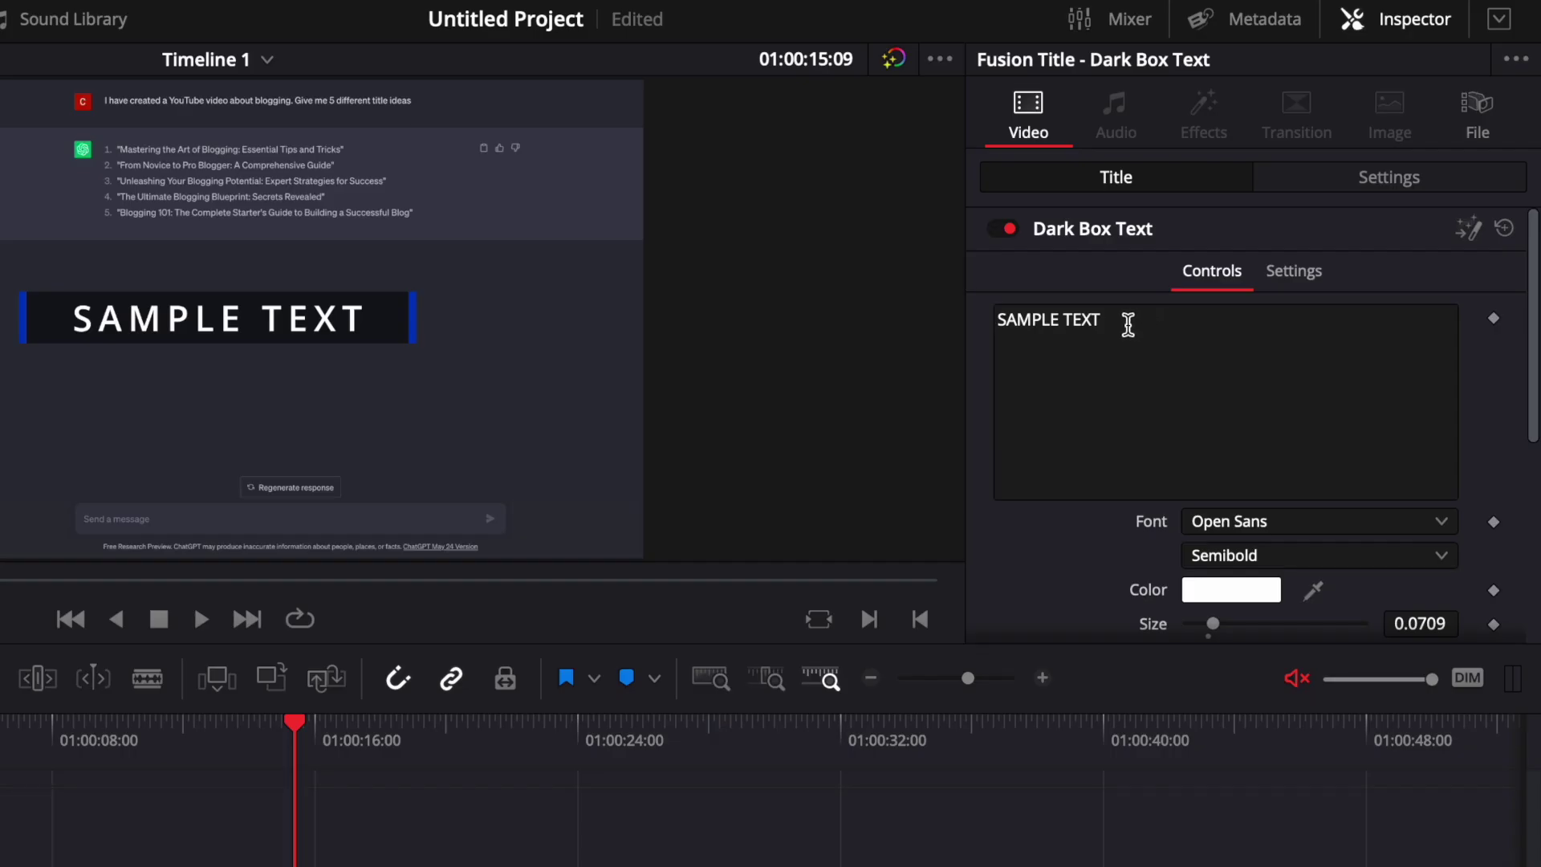
double_click(1128, 324)
key("ctrl+a")
key("BackSpace")
type("M")
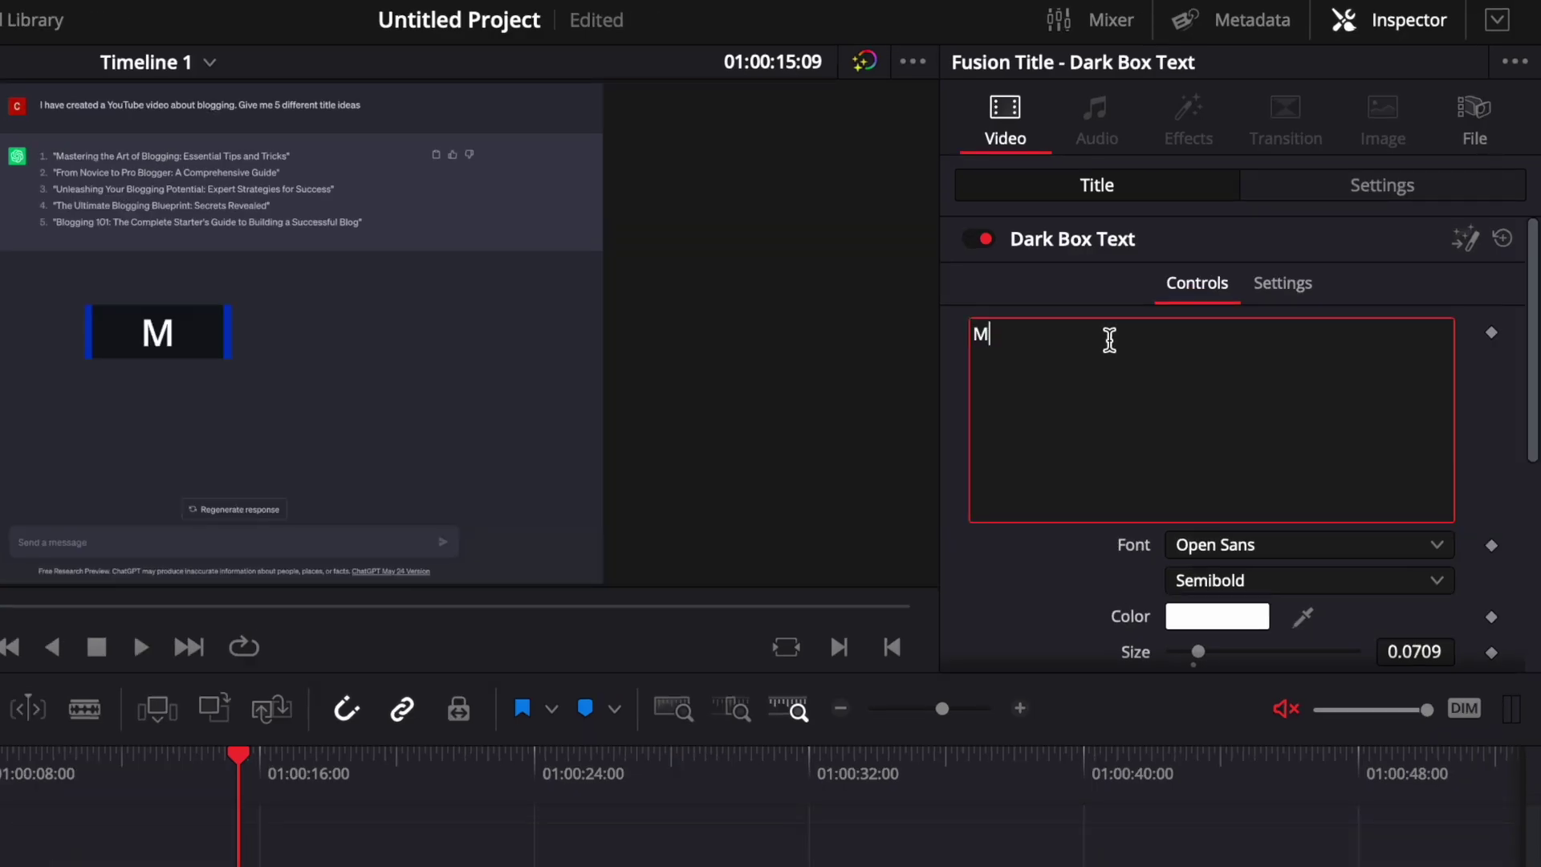
type("y first ti")
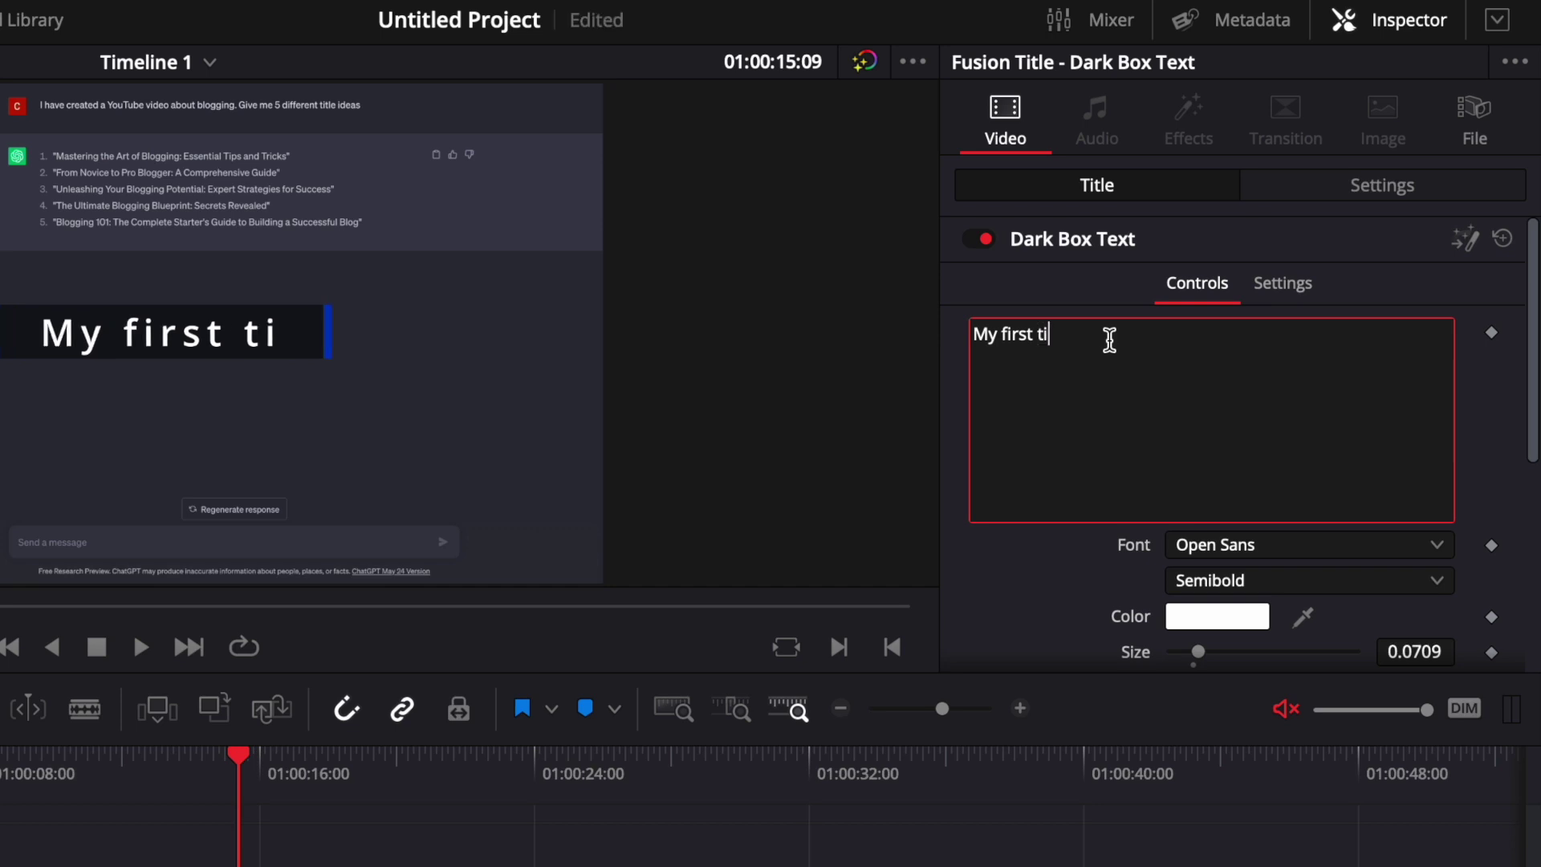
type("tle")
Make the title orange at size 0.1181, lower it to Position Y 0.4, and preview.
scroll(1218, 418, "down", 2)
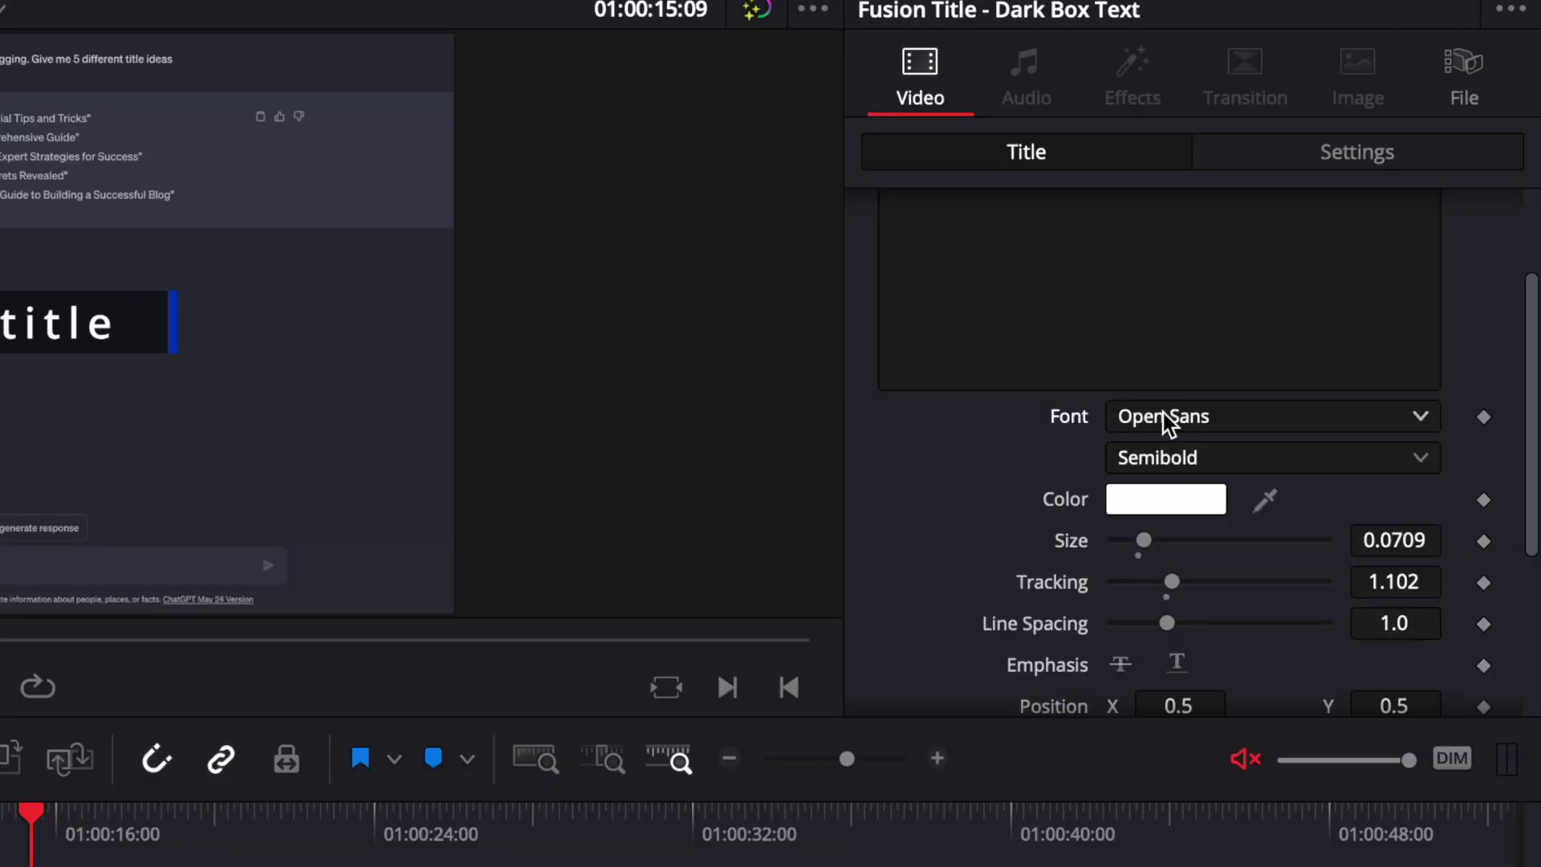
left_click(1165, 498)
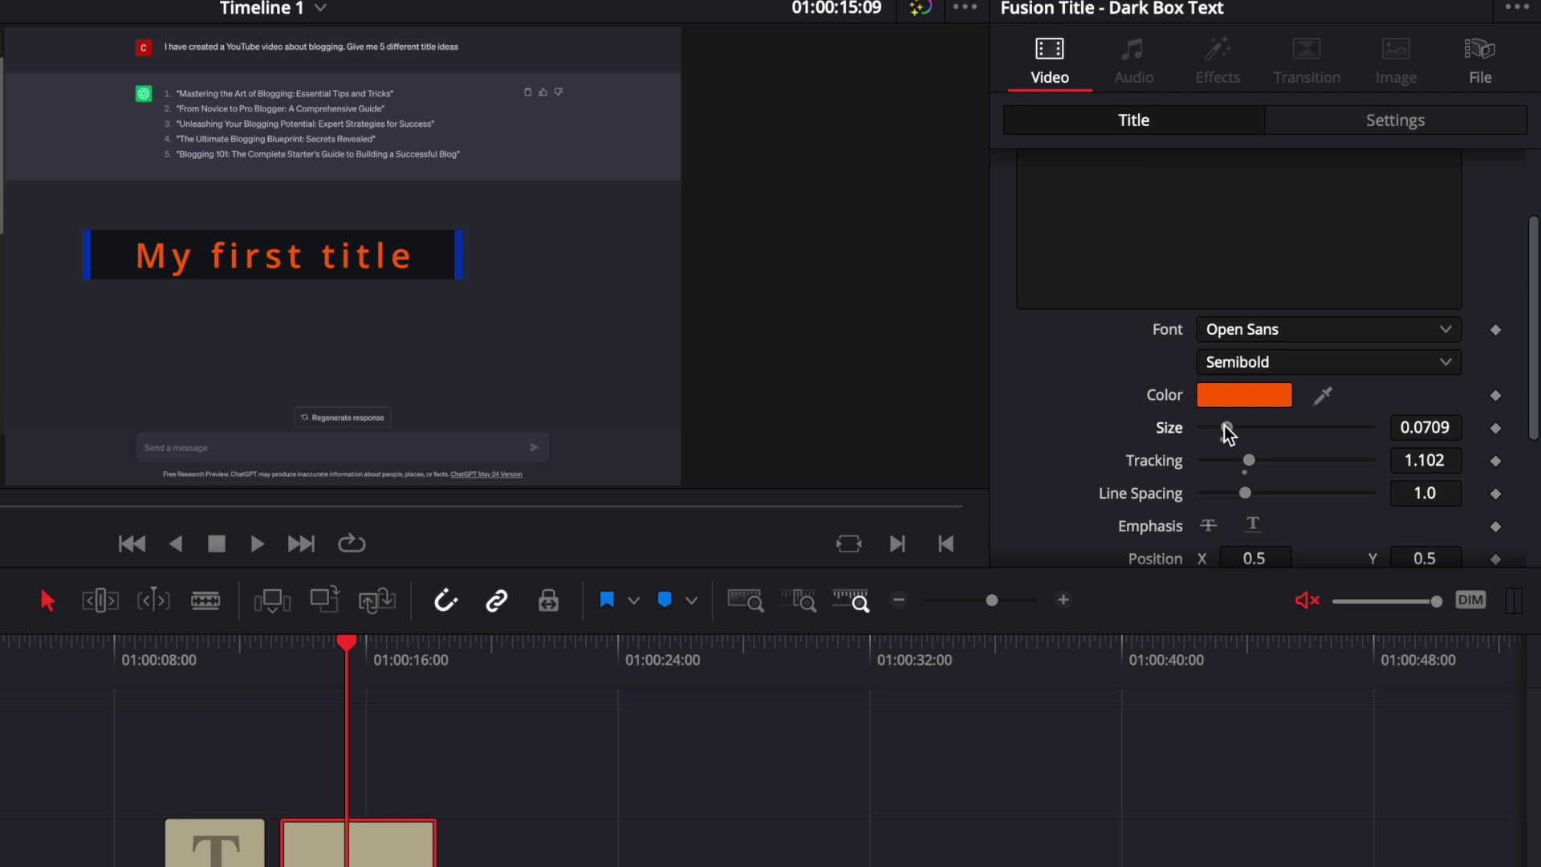
mouse_move(1228, 434)
left_mouse_down()
mouse_move(1263, 427)
mouse_move(1243, 427)
left_mouse_up()
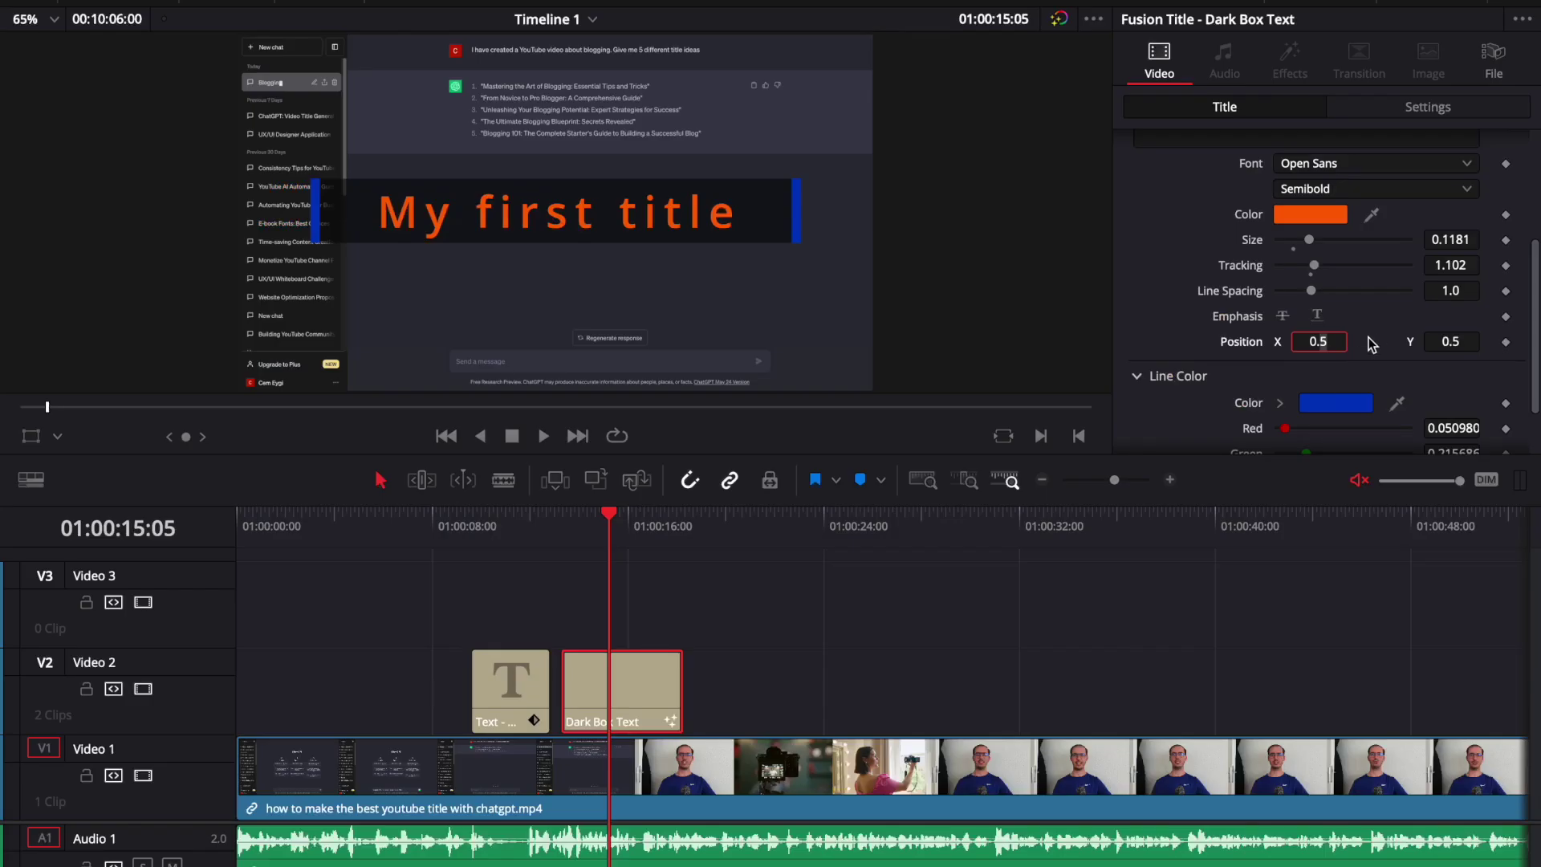
left_click_drag(1372, 345, 1460, 339)
scroll(1461, 339, "down", 2)
left_click(560, 522)
key("space")
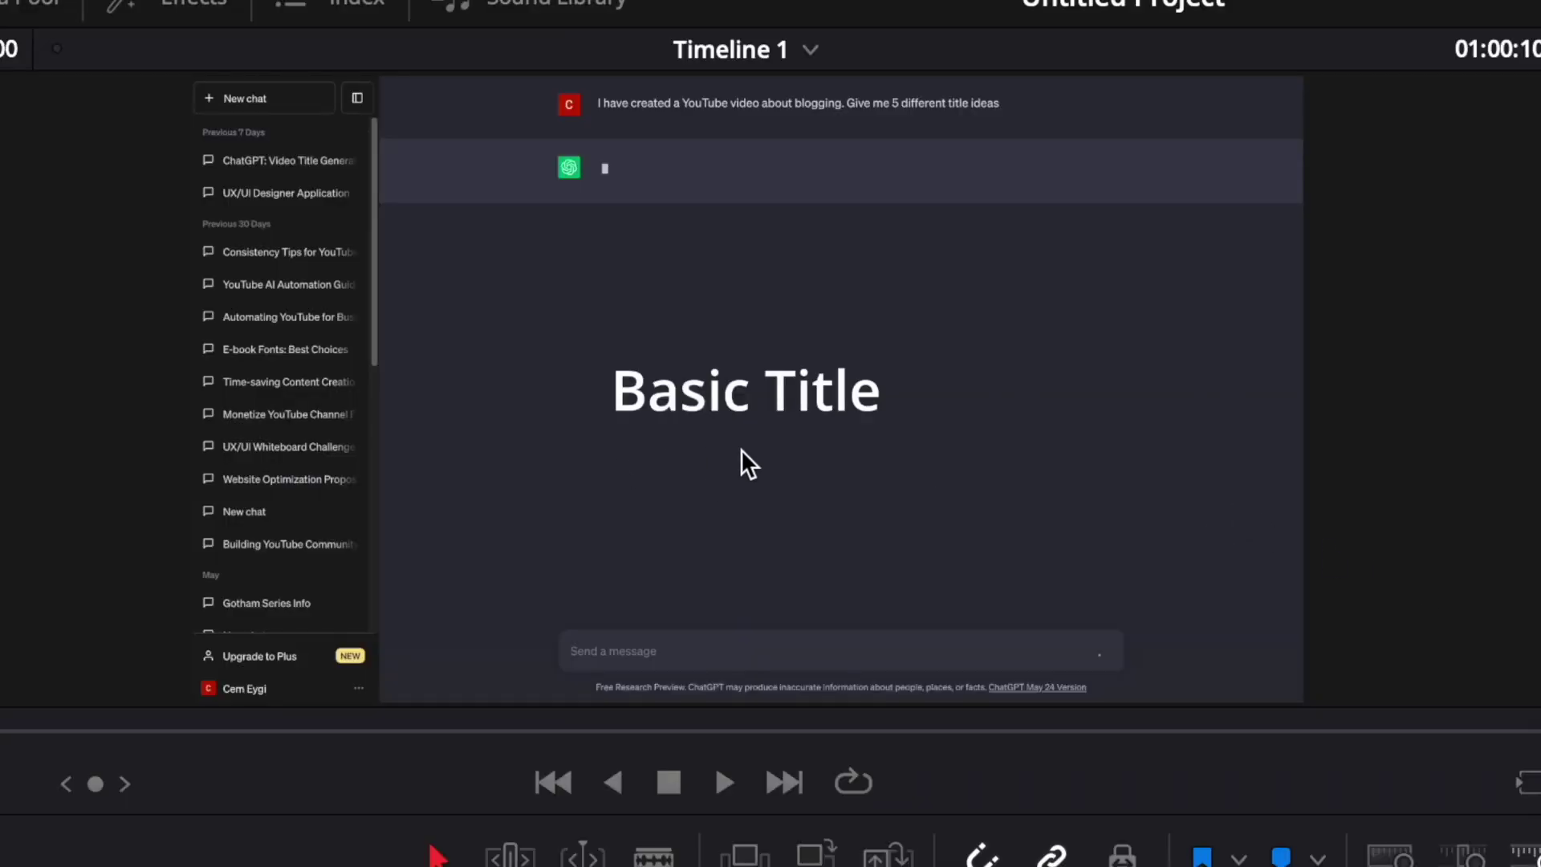
Move the Basic Title text toward the lower left and enlarge it from 96 to 128.
left_click(666, 399)
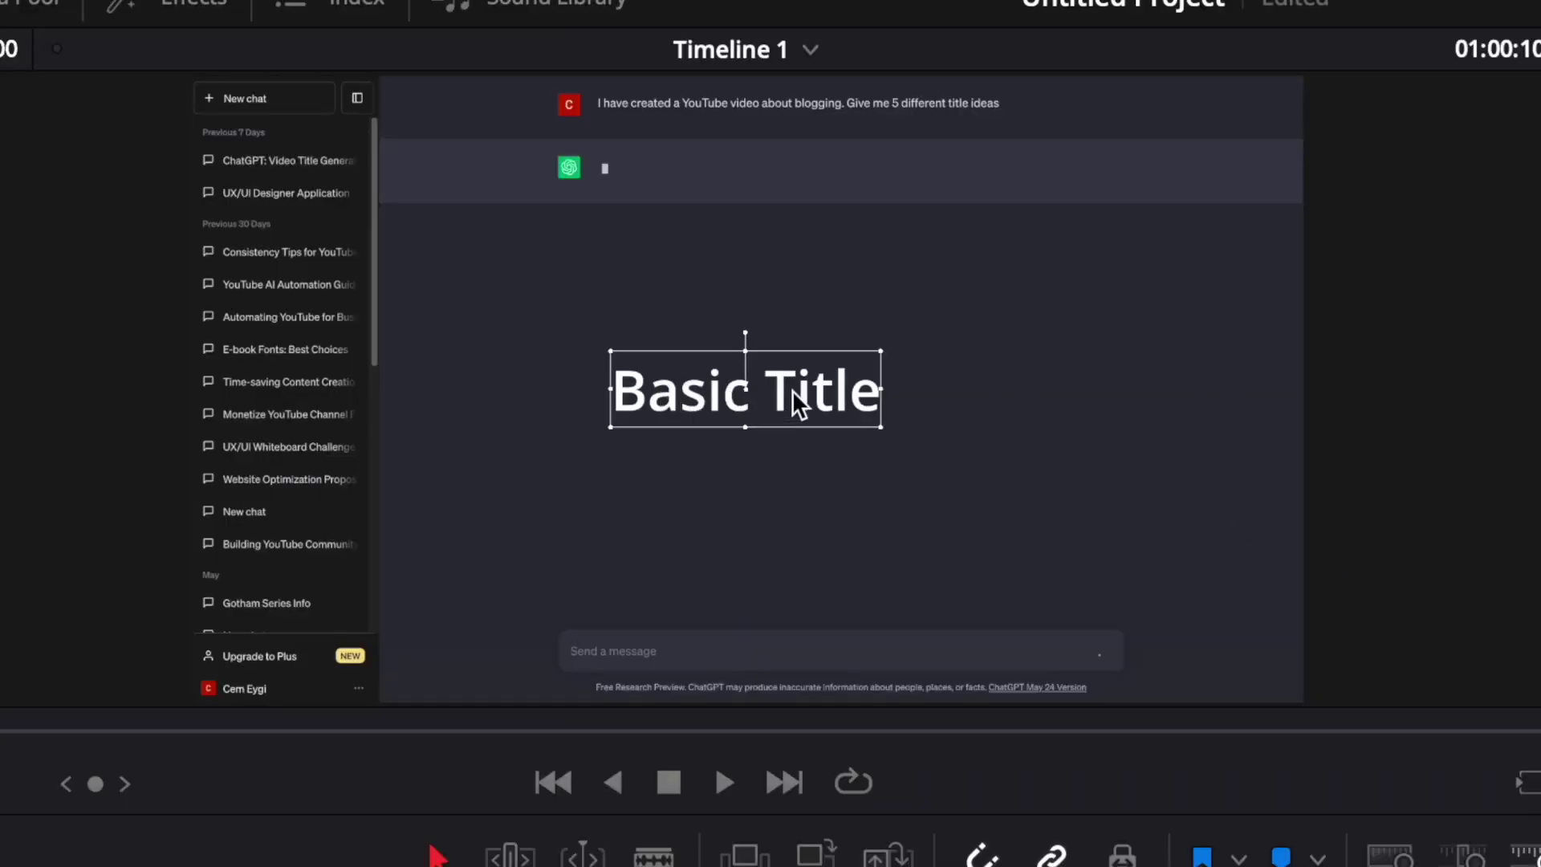
left_click_drag(798, 403, 602, 589)
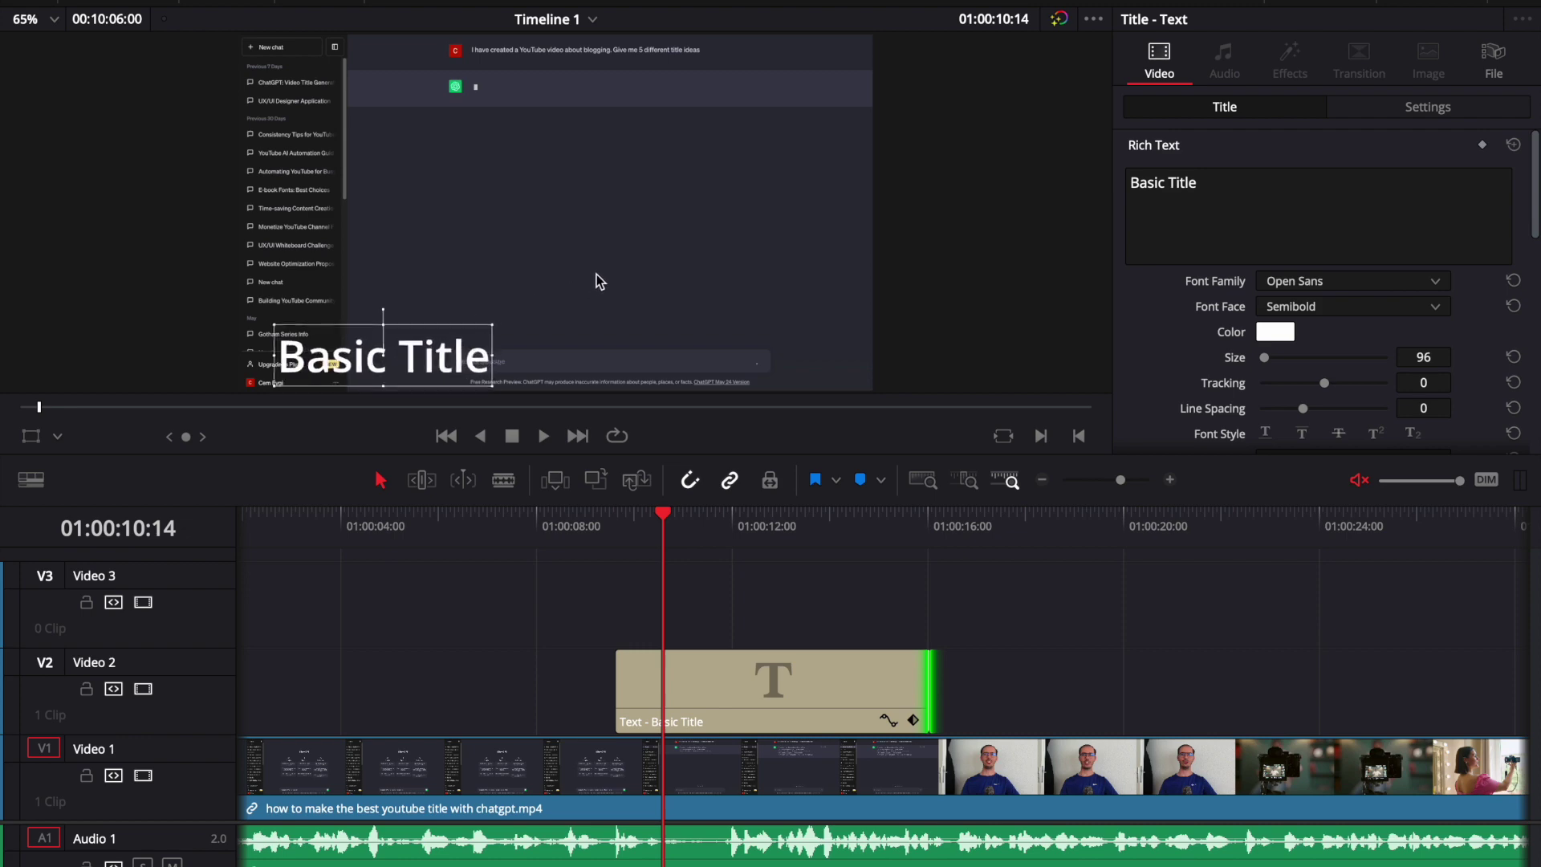
mouse_move(596, 281)
left_mouse_down()
mouse_move(675, 245)
mouse_move(606, 280)
left_mouse_up()
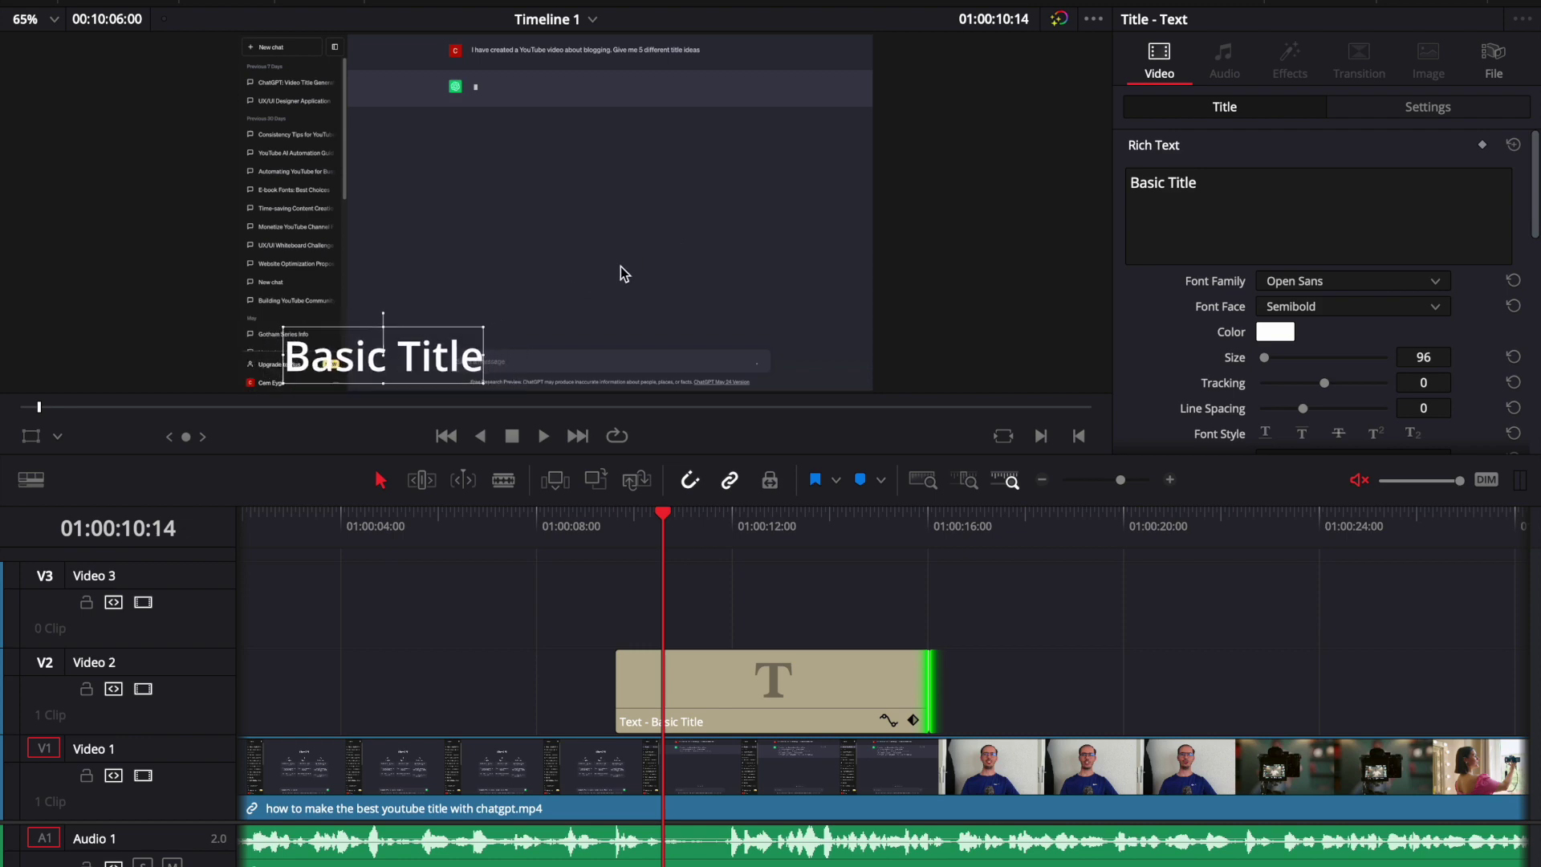
mouse_move(1265, 357)
left_mouse_down()
mouse_move(1293, 357)
mouse_move(1269, 357)
left_mouse_up()
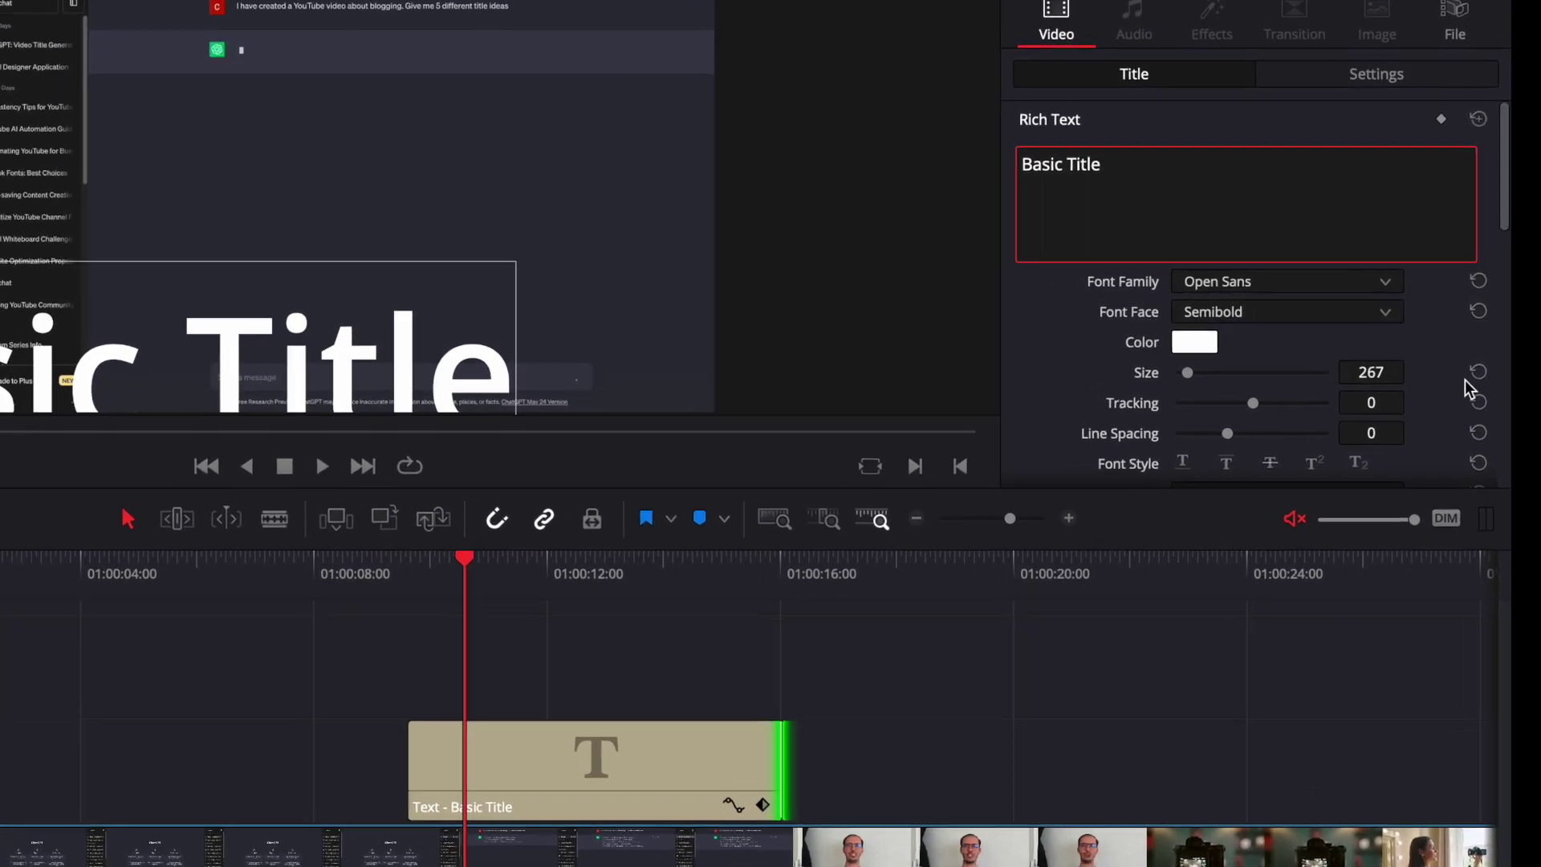
left_click(1479, 372)
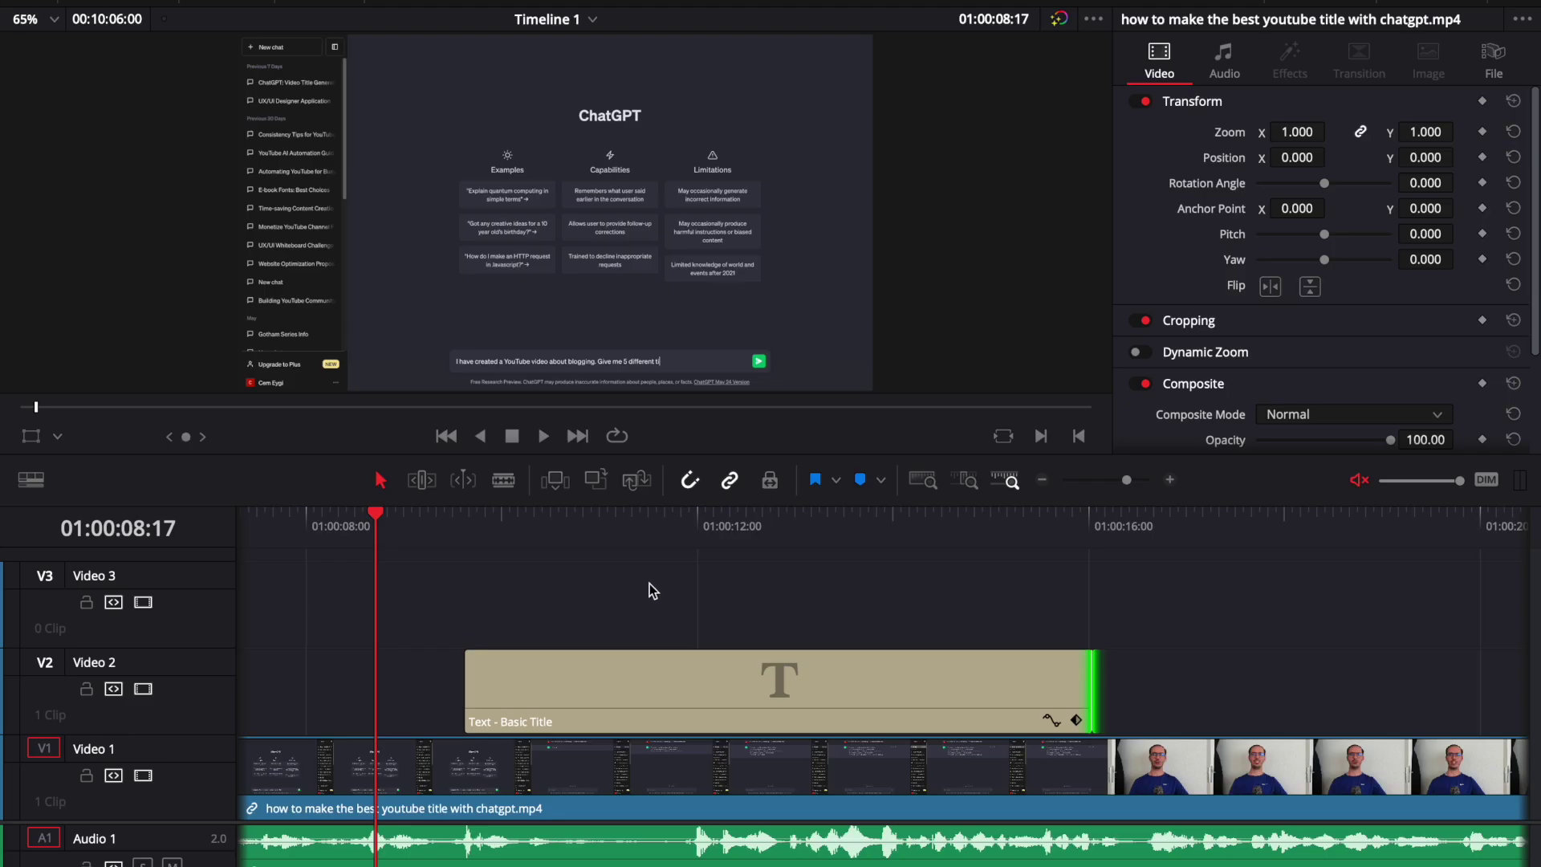
Give the Basic Title clip a fade-in of about 10 frames and play it back.
key("space")
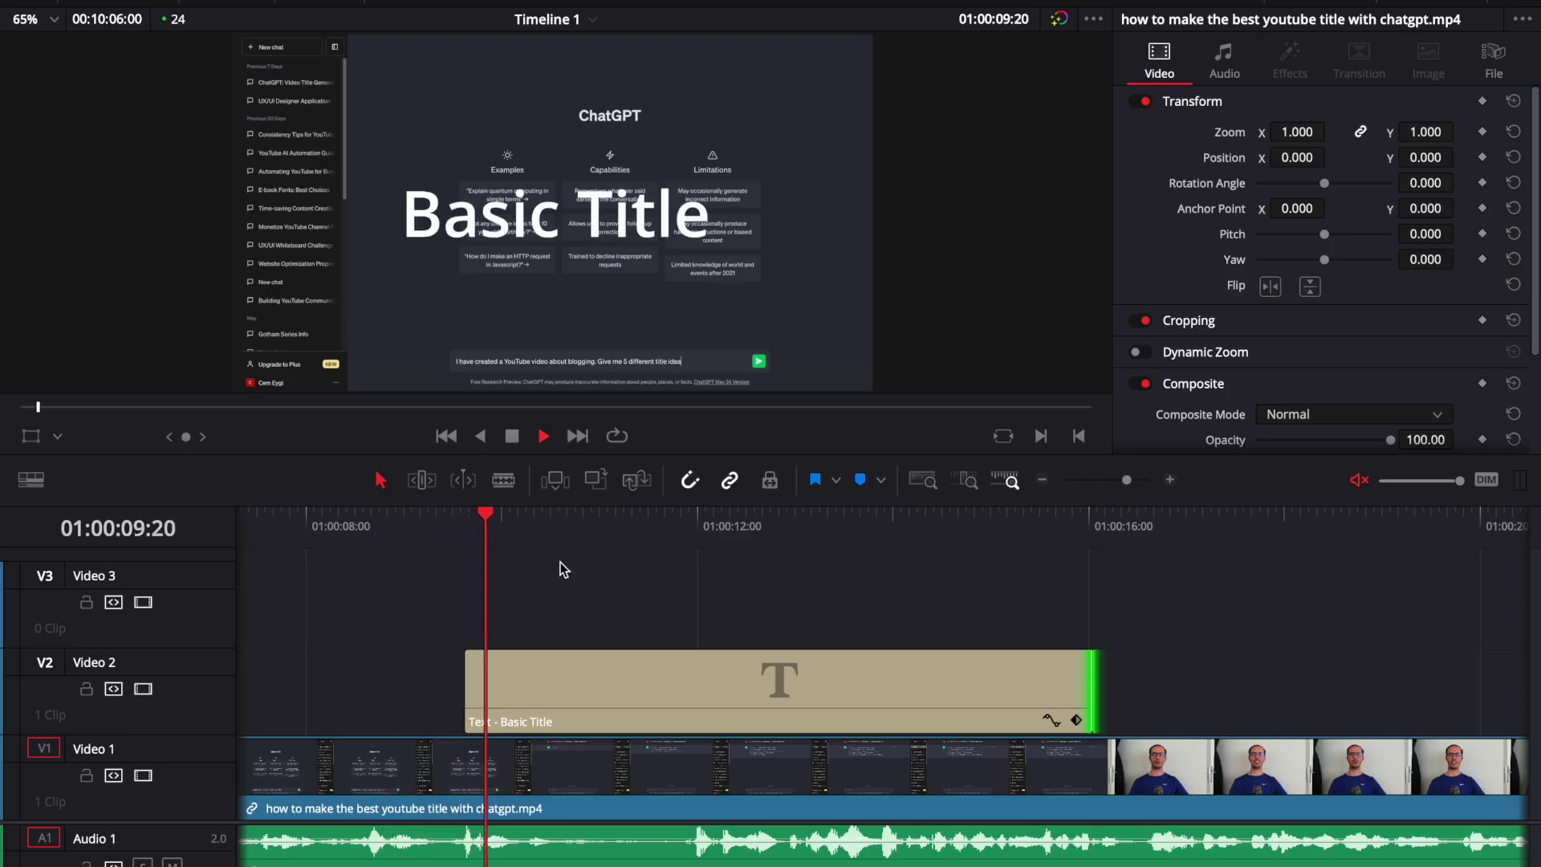
left_click(631, 638)
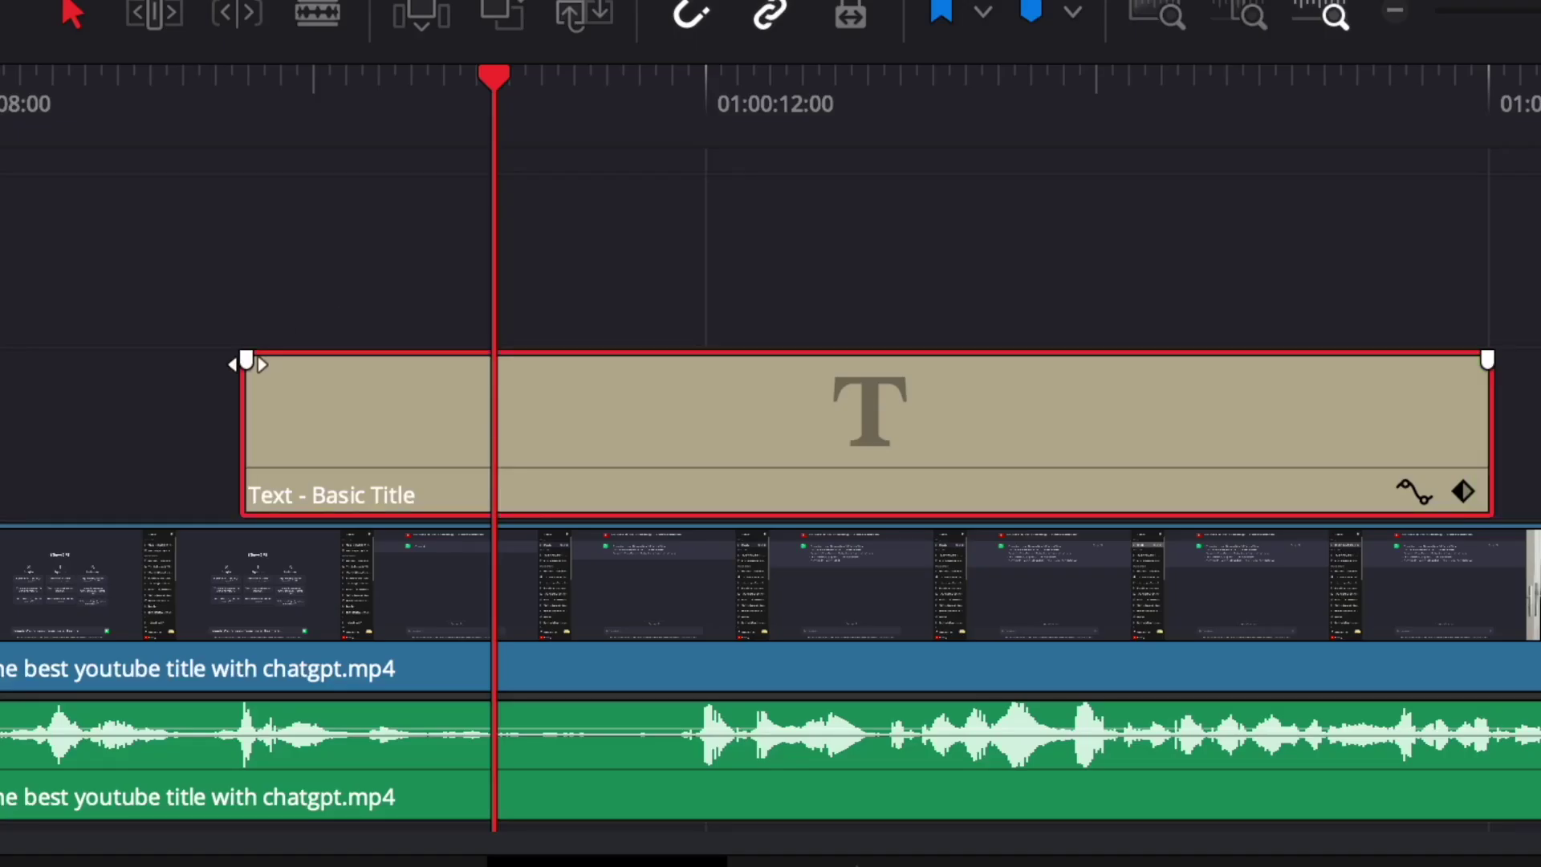
left_click_drag(247, 363, 293, 362)
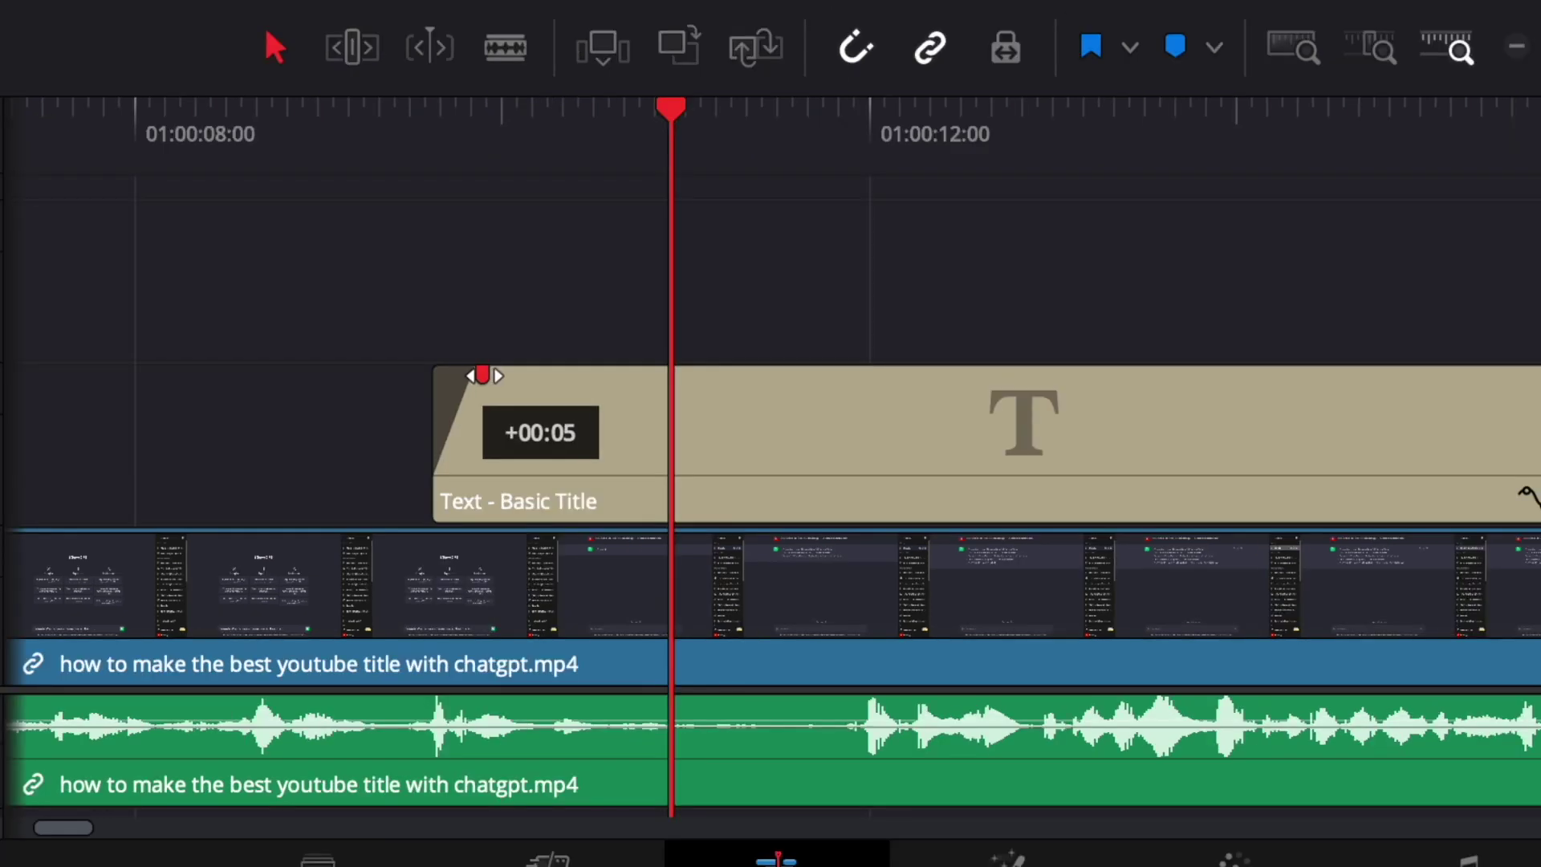
left_click_drag(482, 374, 533, 369)
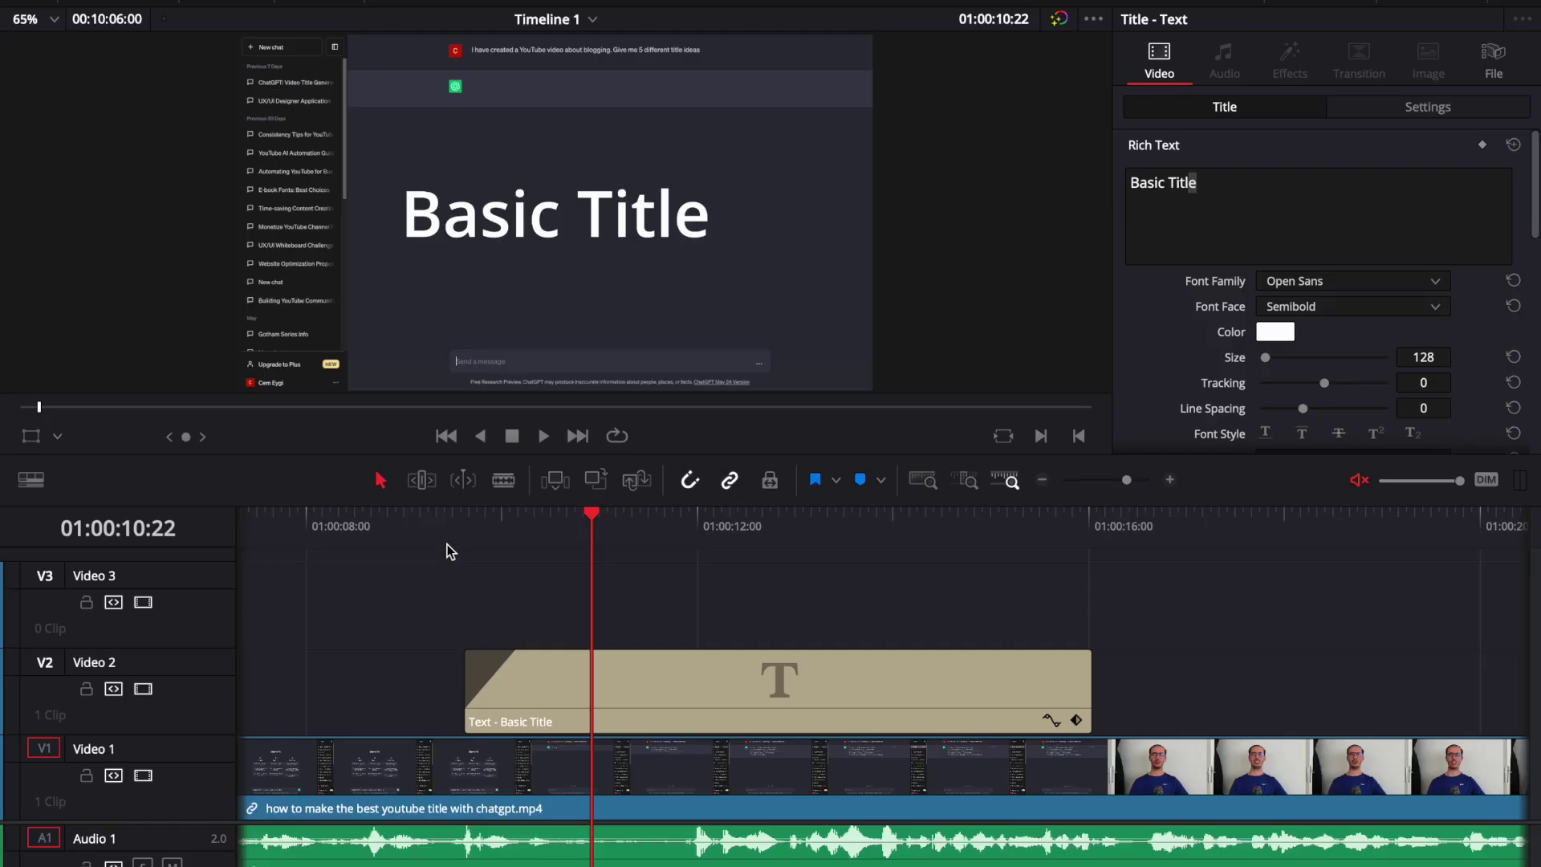
left_click(379, 139)
key("space")
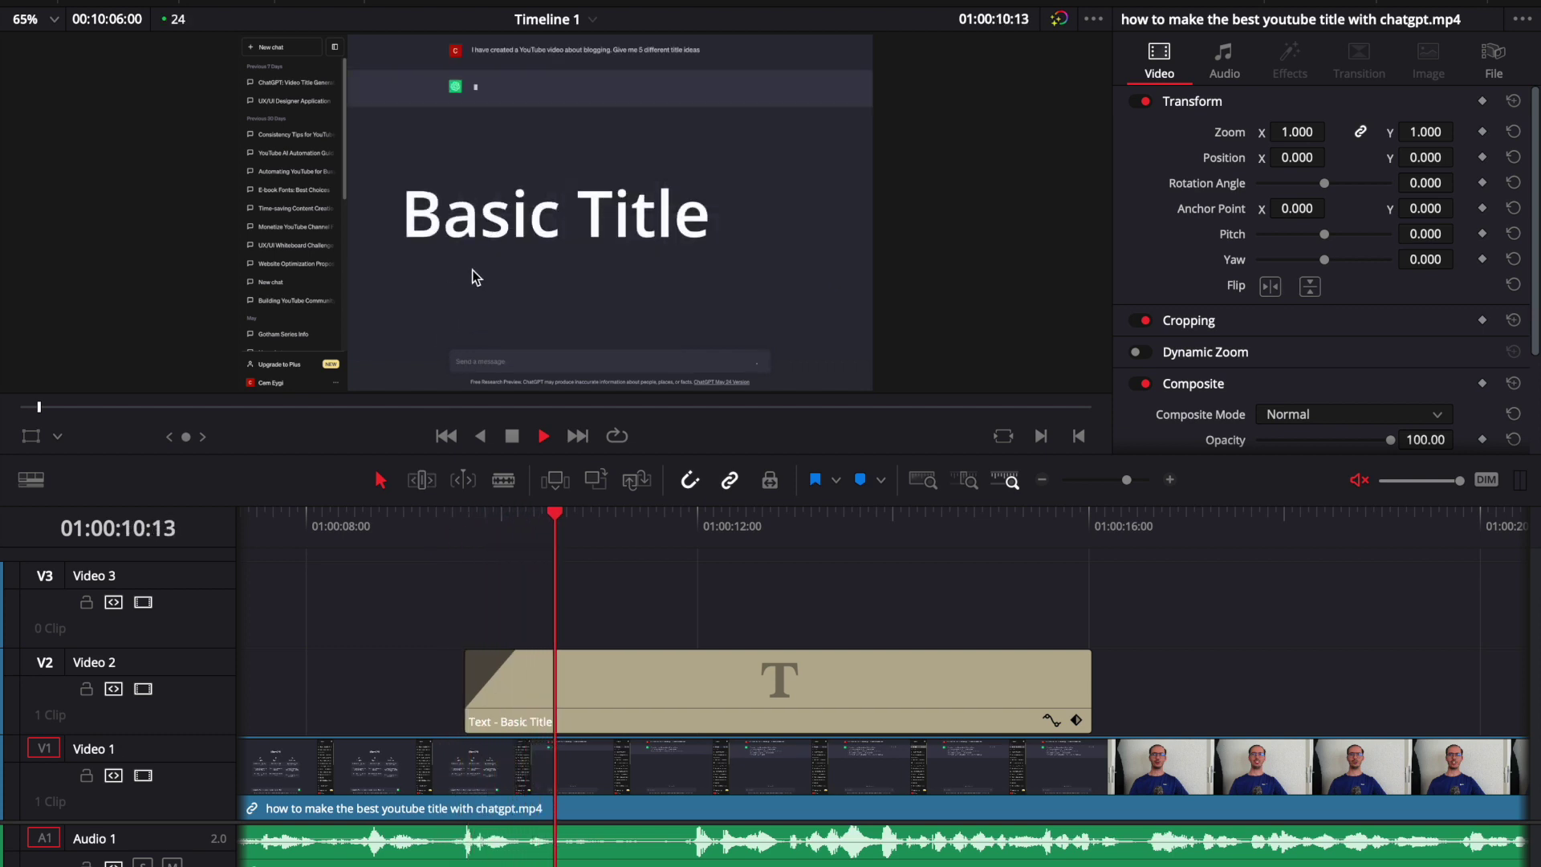
left_click(526, 306)
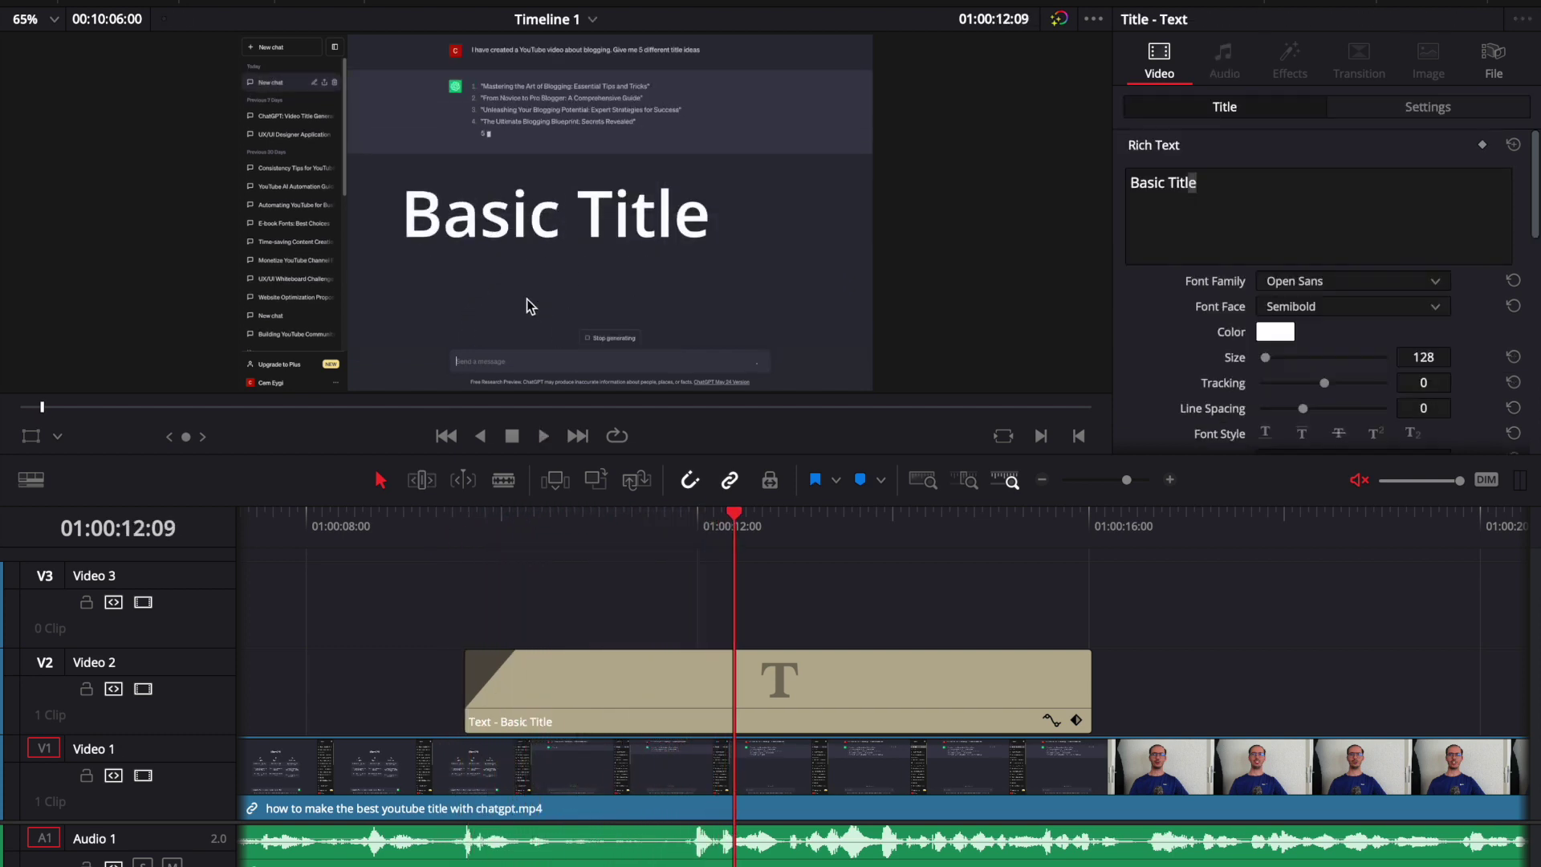
Add a fade-out to the end of the Basic Title clip and play it back.
left_click(1068, 661)
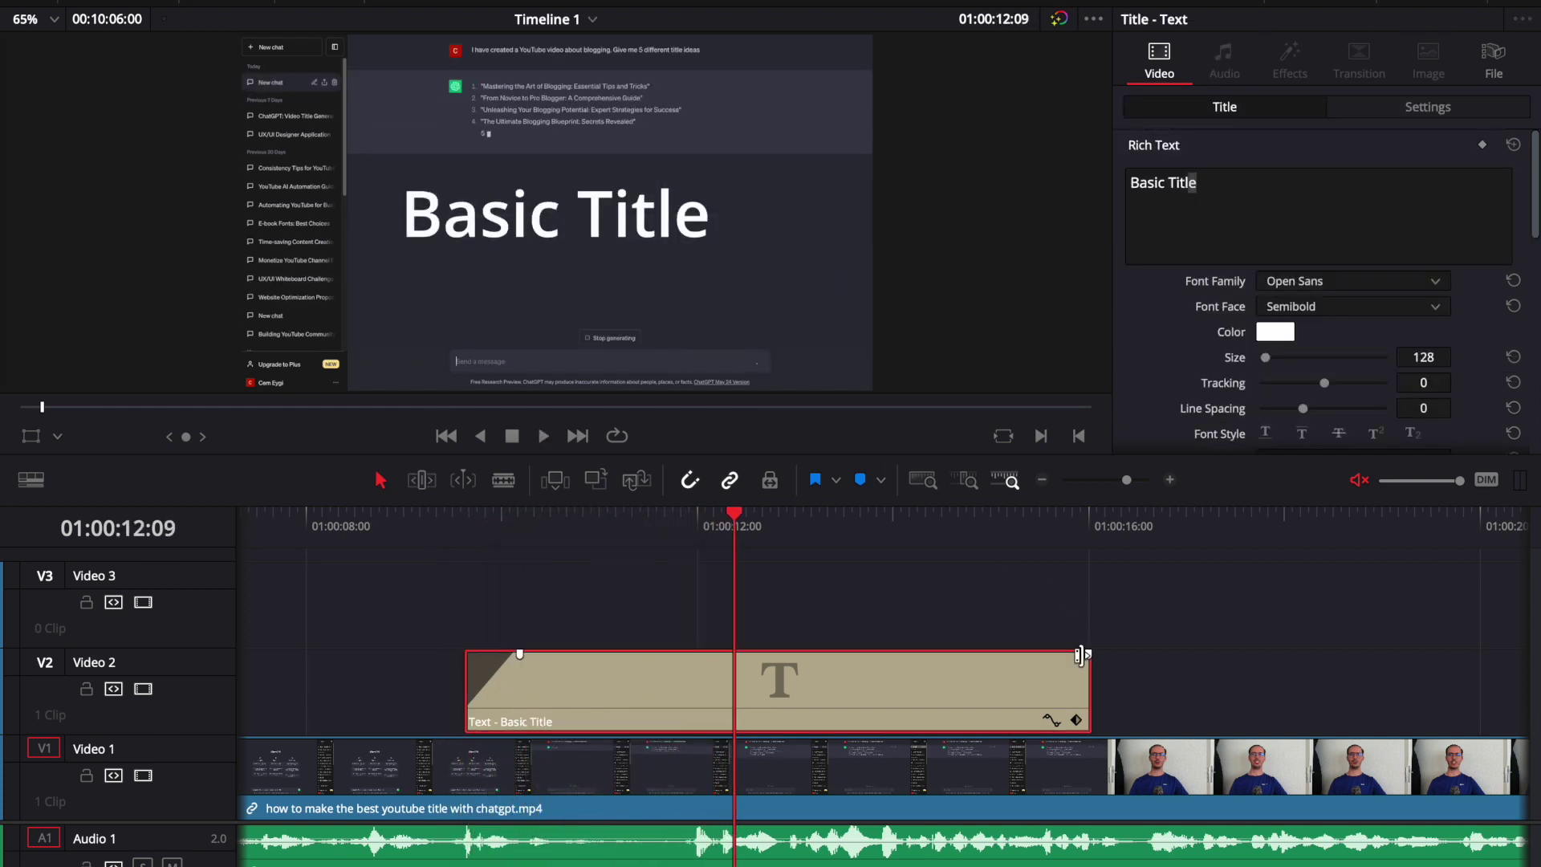
left_click(1088, 654)
left_click_drag(1083, 655, 999, 654)
key("space")
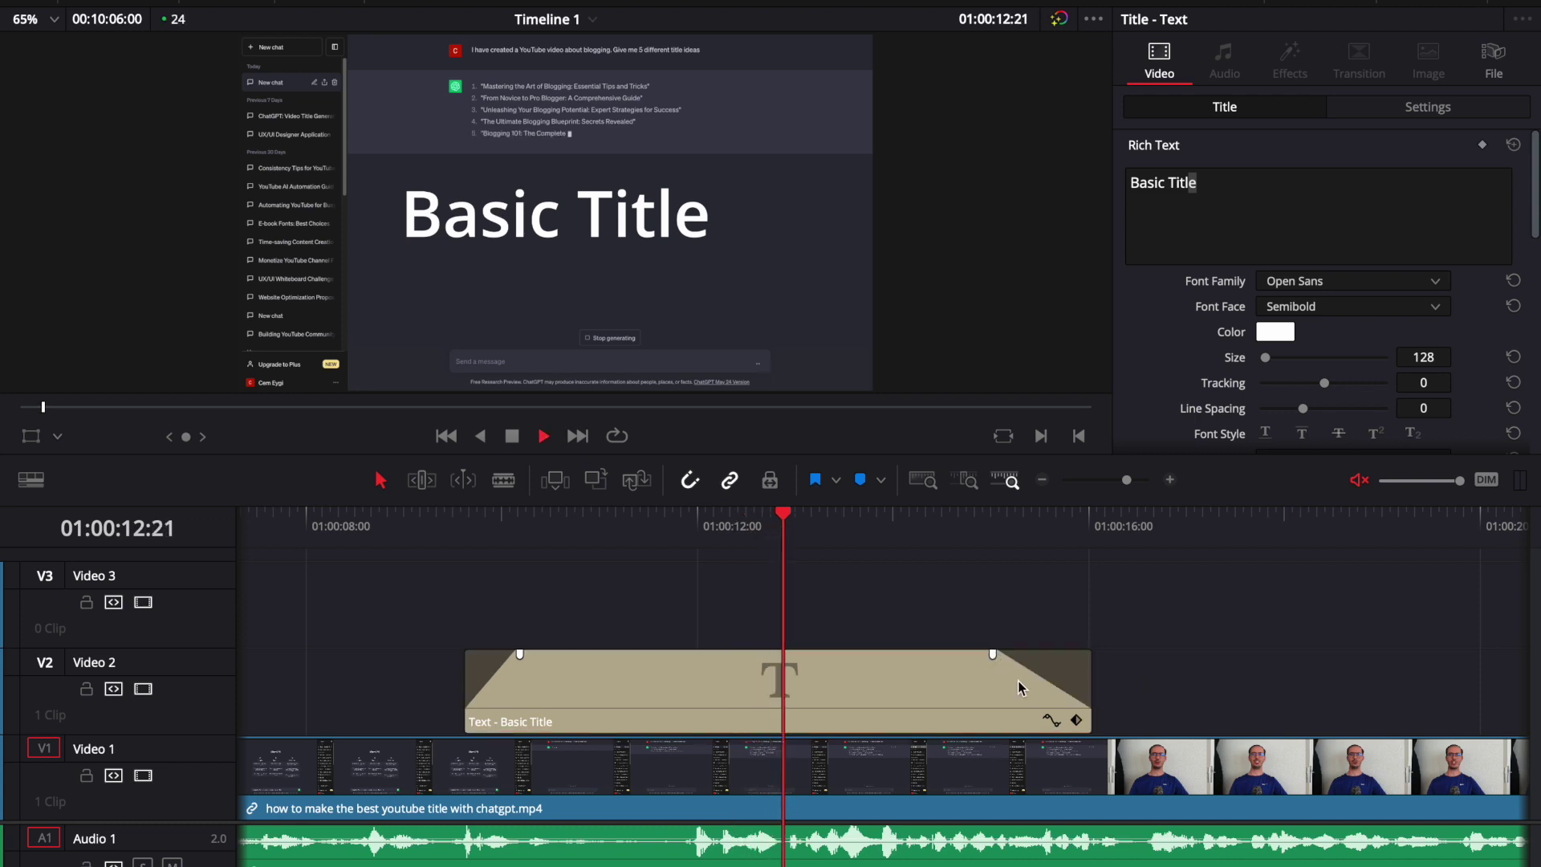